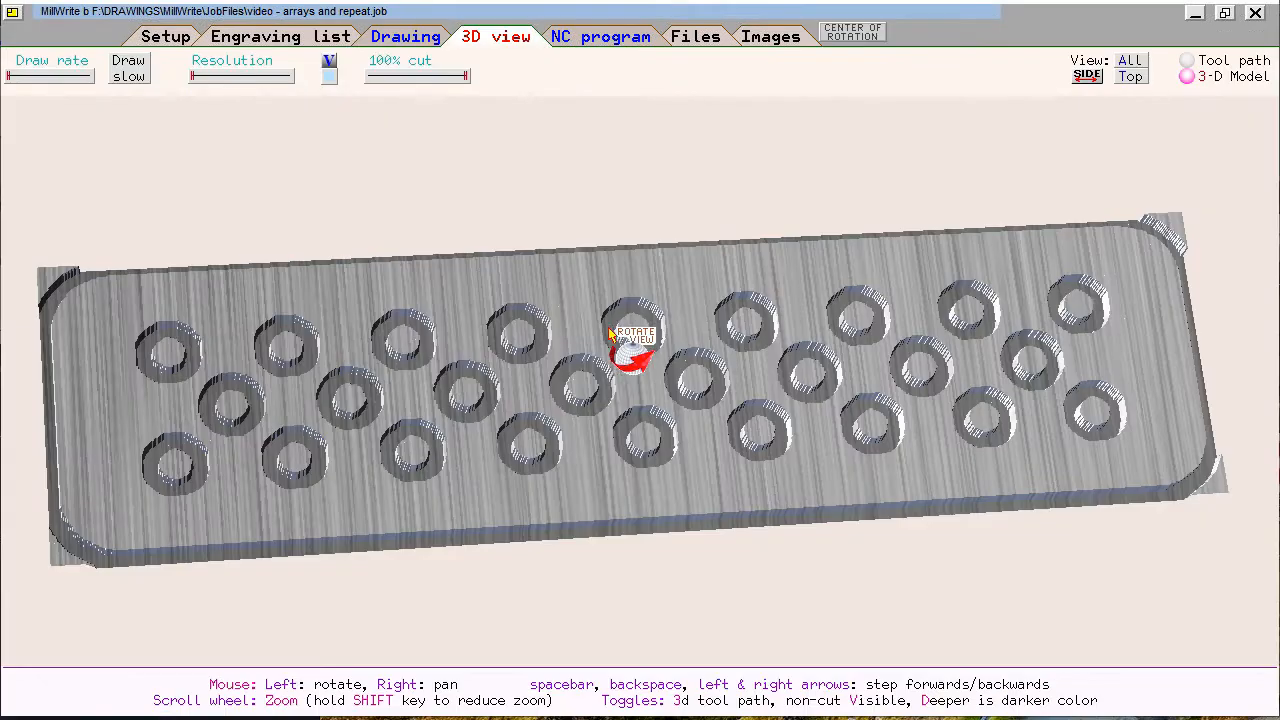
mouse_move(606, 371)
left_mouse_down()
mouse_move(649, 366)
mouse_move(650, 385)
mouse_move(614, 400)
mouse_move(623, 137)
mouse_move(568, 245)
mouse_move(560, 300)
left_mouse_up()
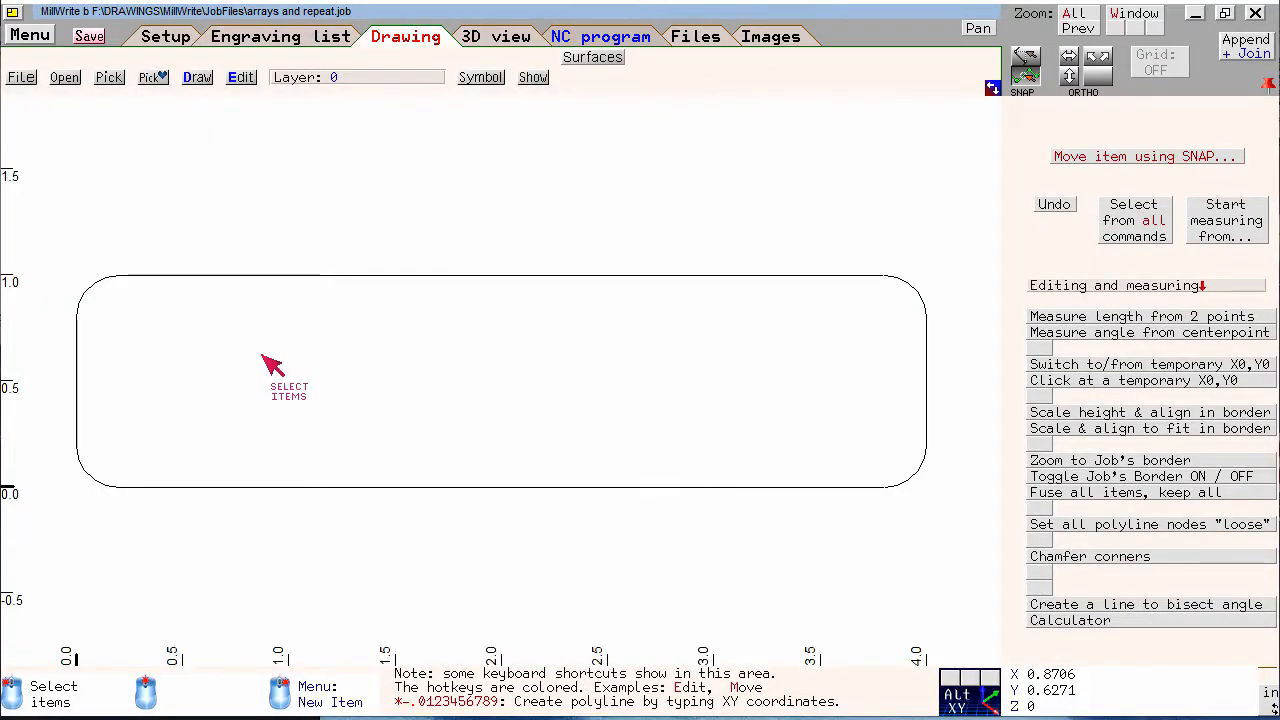
Draw a circle about 0.3 in diameter inside the rounded rectangle, around X 1.26, Y 0.58
right_click(272, 365)
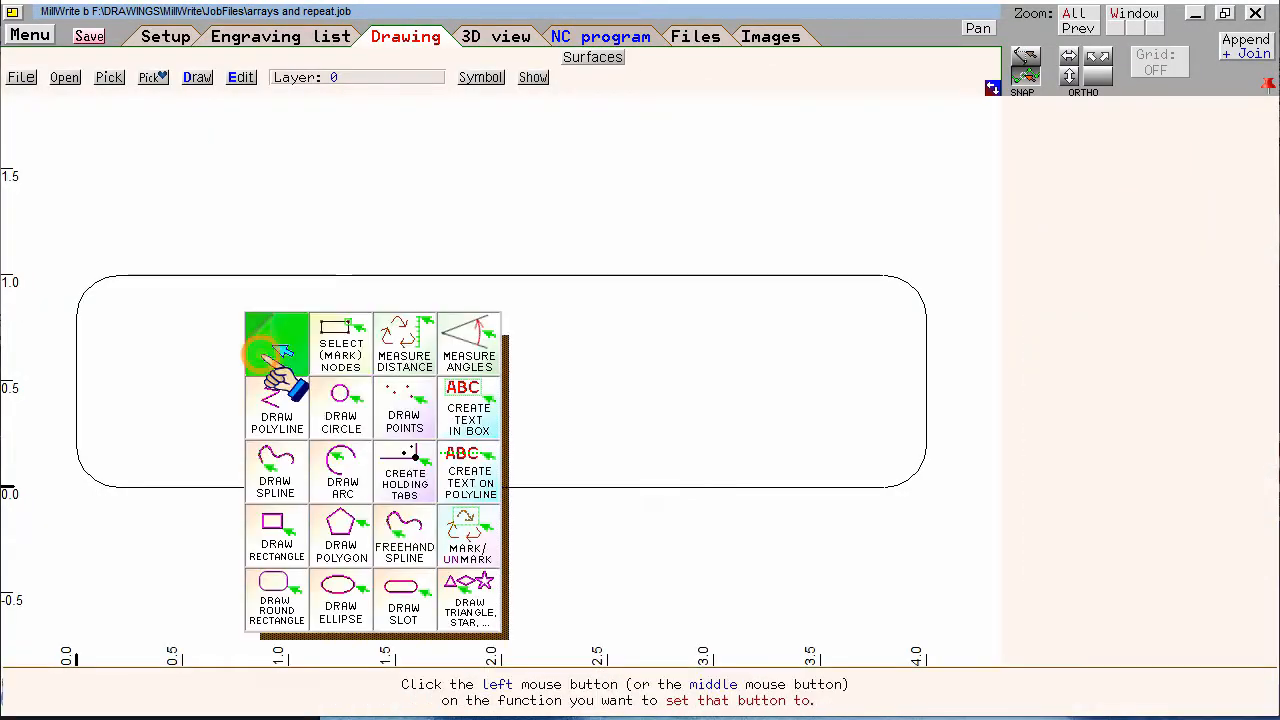
left_click(343, 418)
left_click(342, 364)
left_click(350, 395)
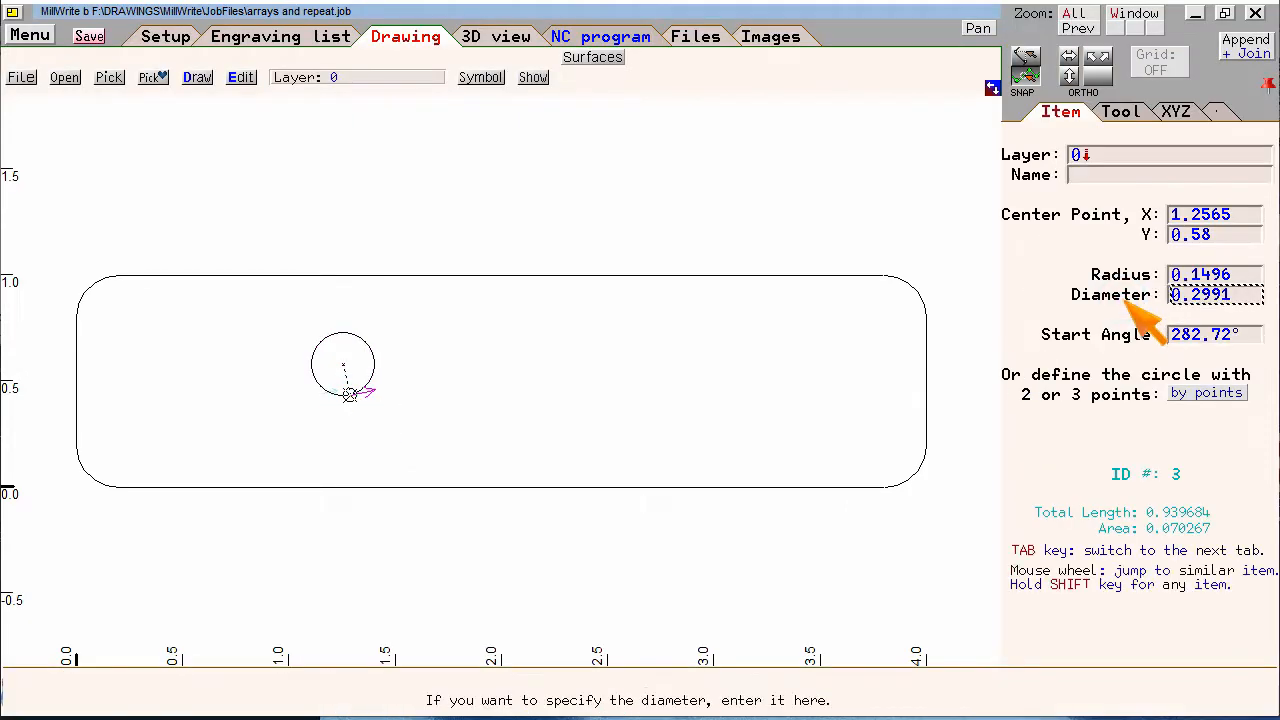
Set the circle's diameter to 0.2 and its center point to X 0.4, Y 0.3
type(".2")
key("Return")
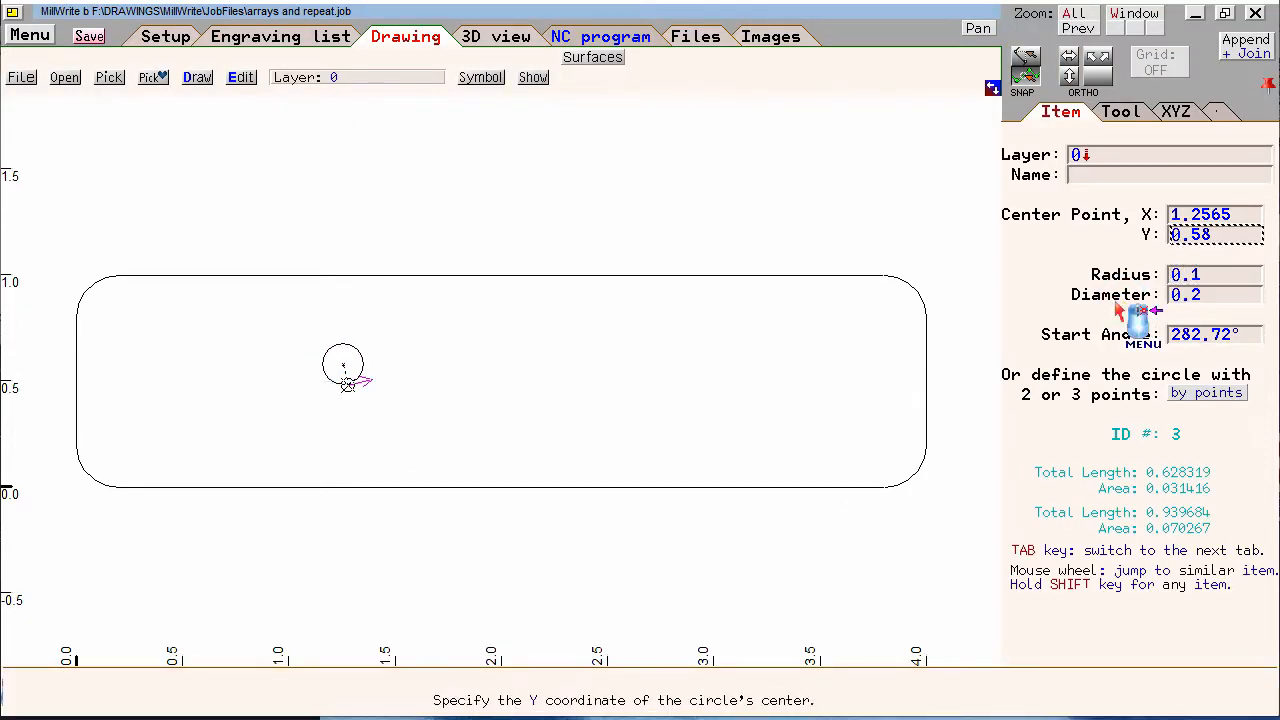
type(".3")
key("Return")
type(".4")
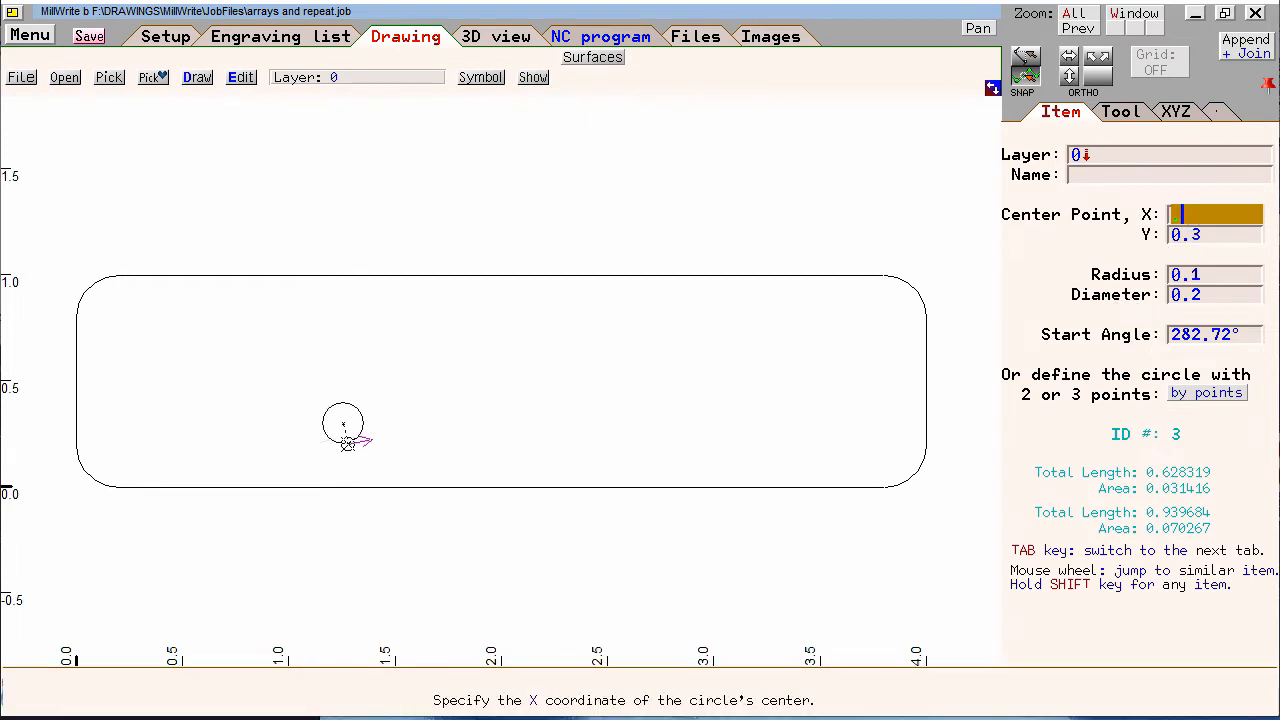
key("Return")
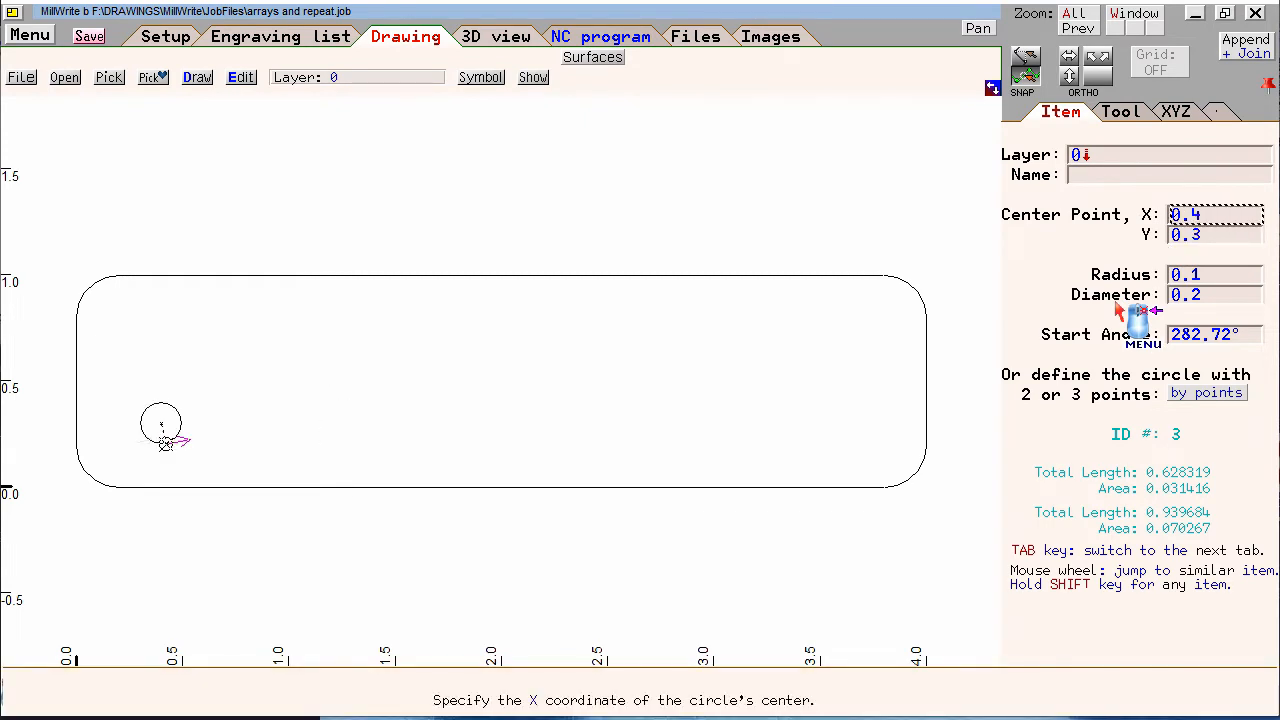
Review the circle's Contour Inside machining usage and its finishing tool settings, and return to the drawing
left_click(1121, 111)
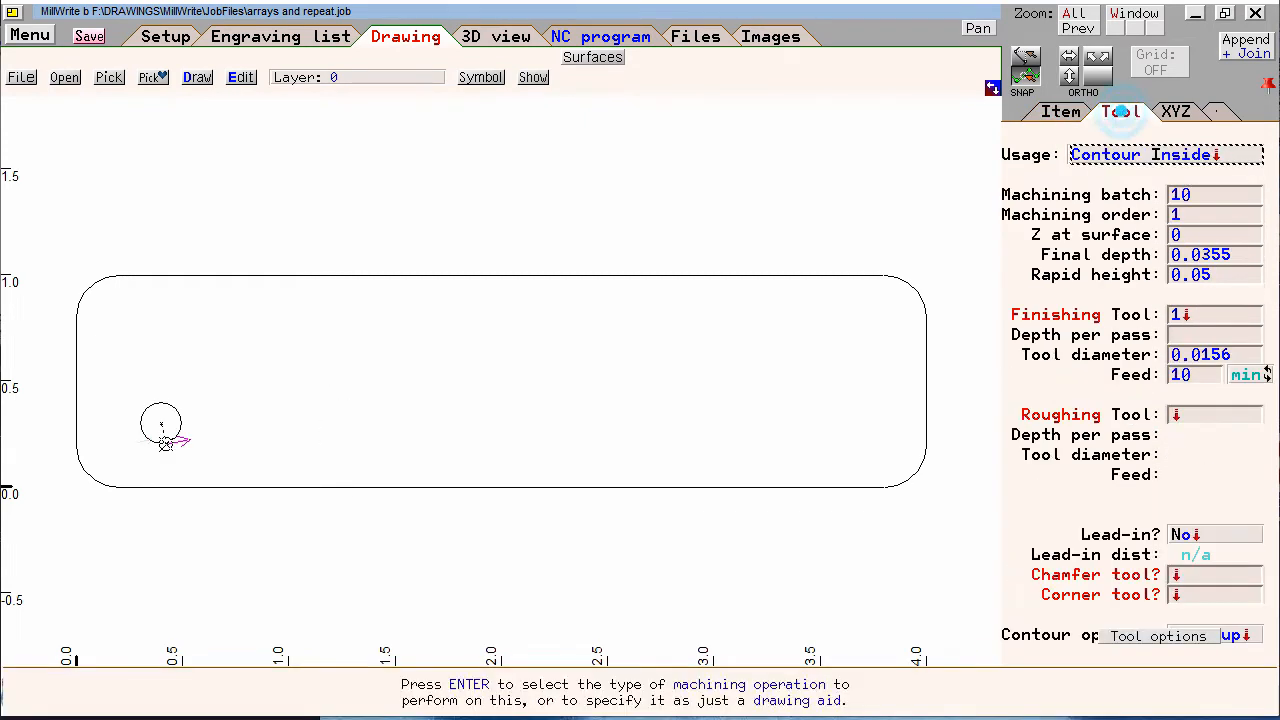
left_click(1110, 155)
left_click(1172, 233)
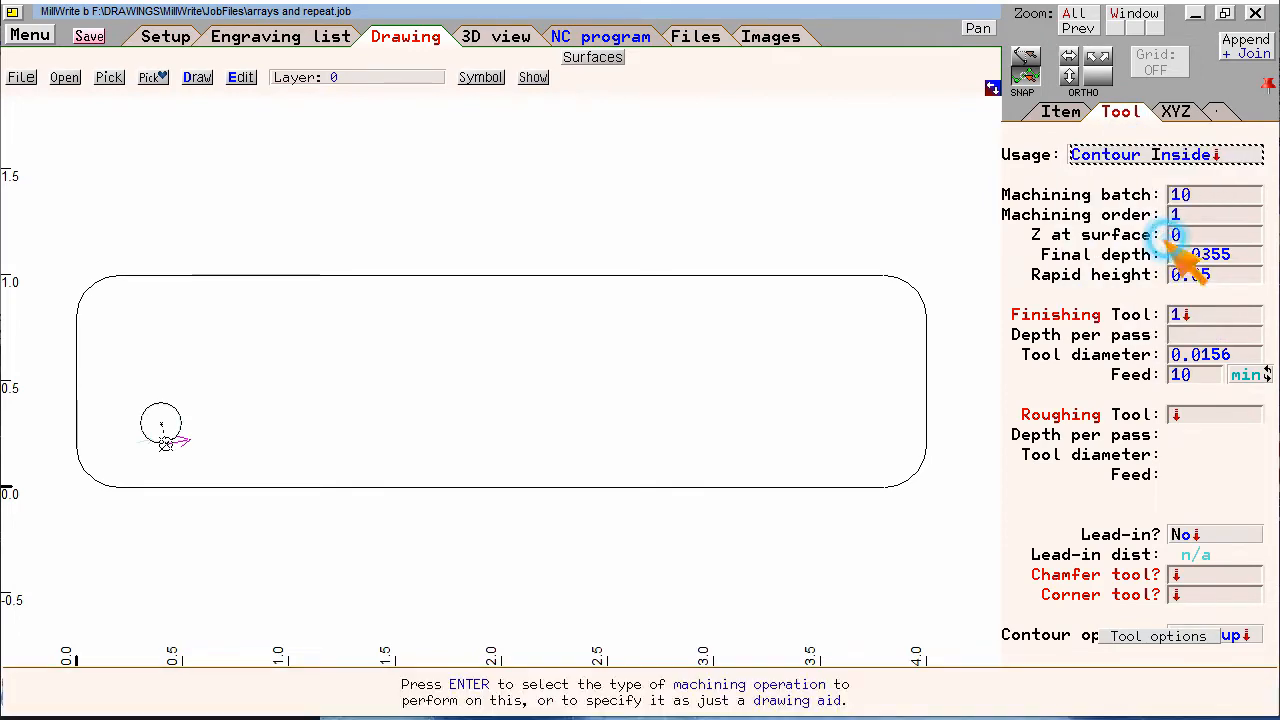
left_click(1182, 315)
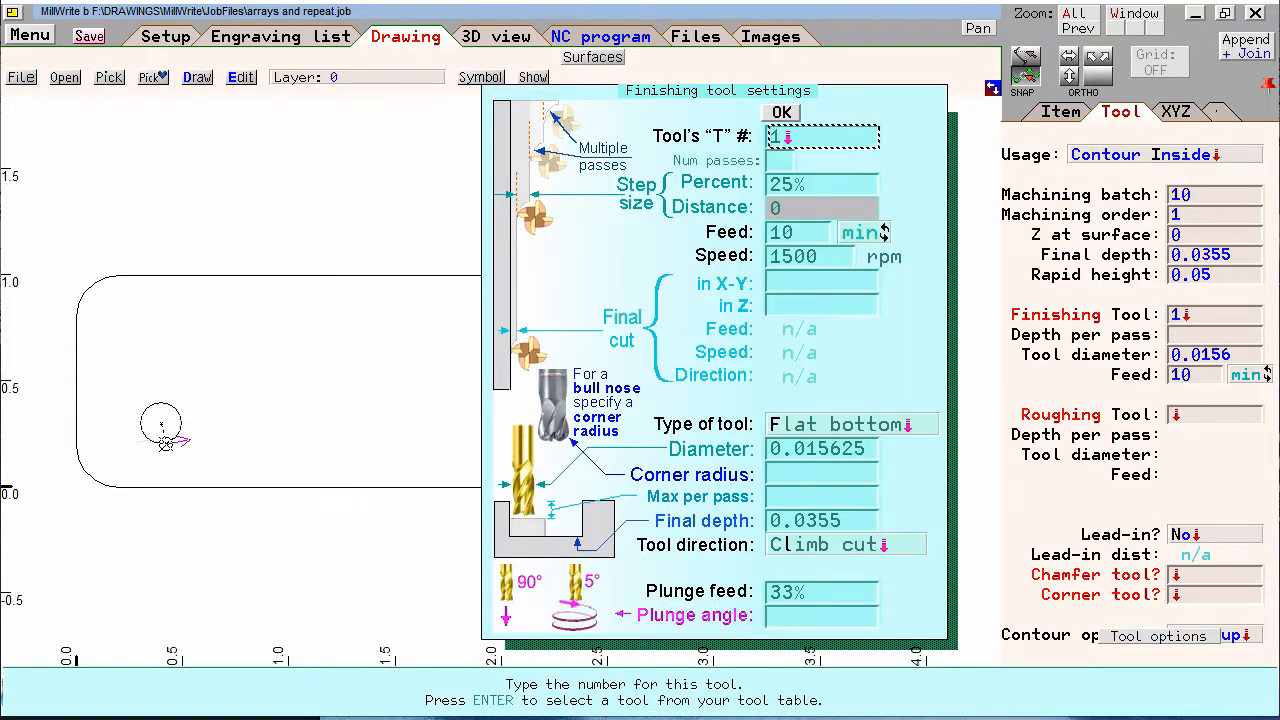
left_click(781, 112)
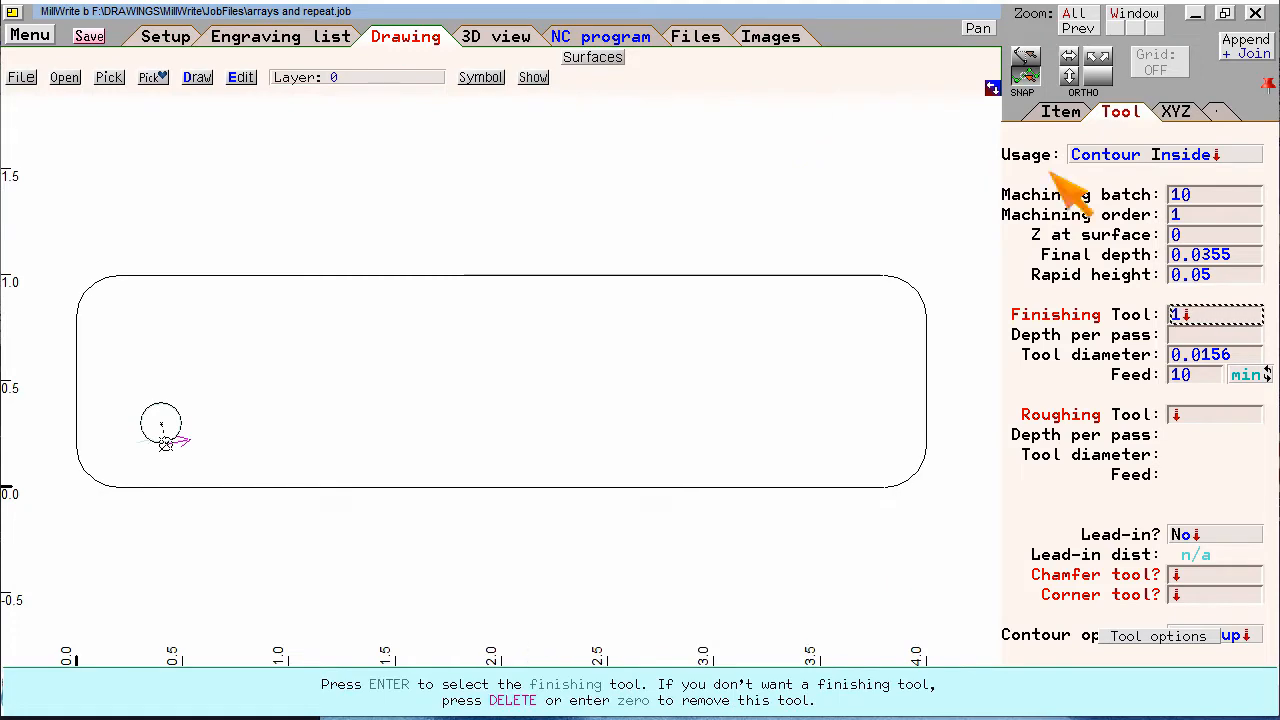
left_click(1060, 111)
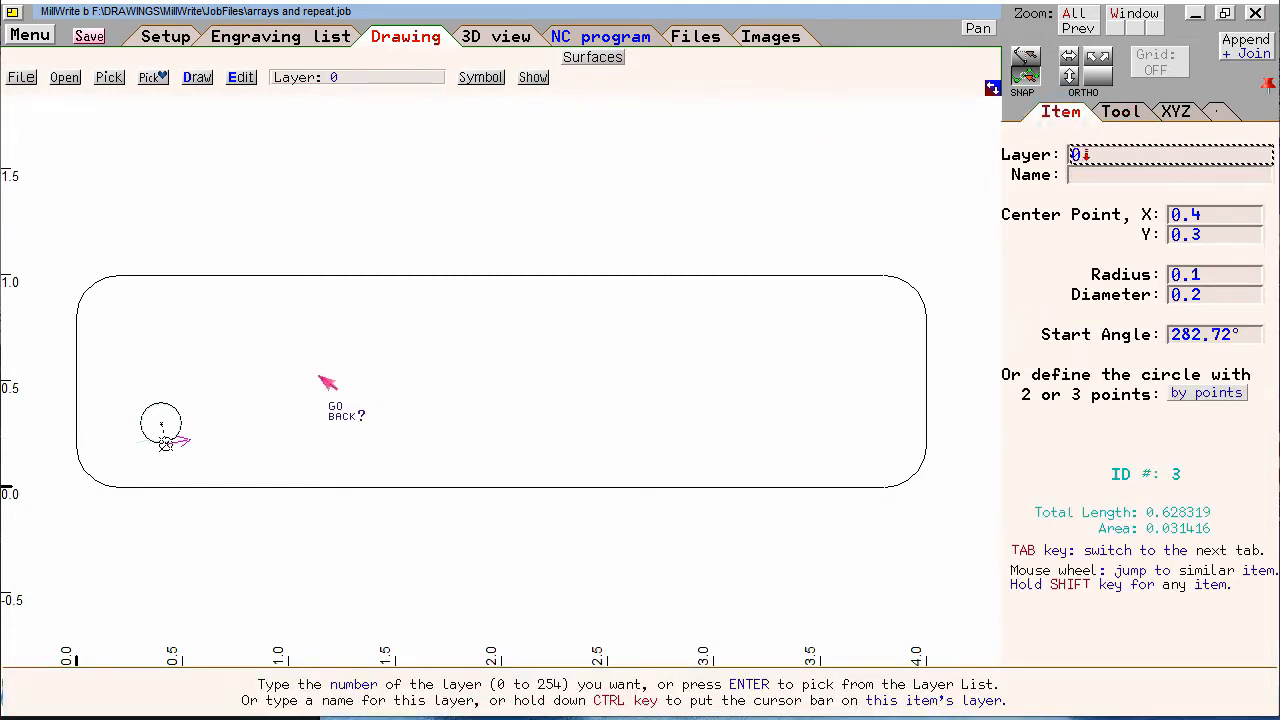
left_click(318, 376)
Enter selection mode and select the small circle with a selection box
right_click(312, 375)
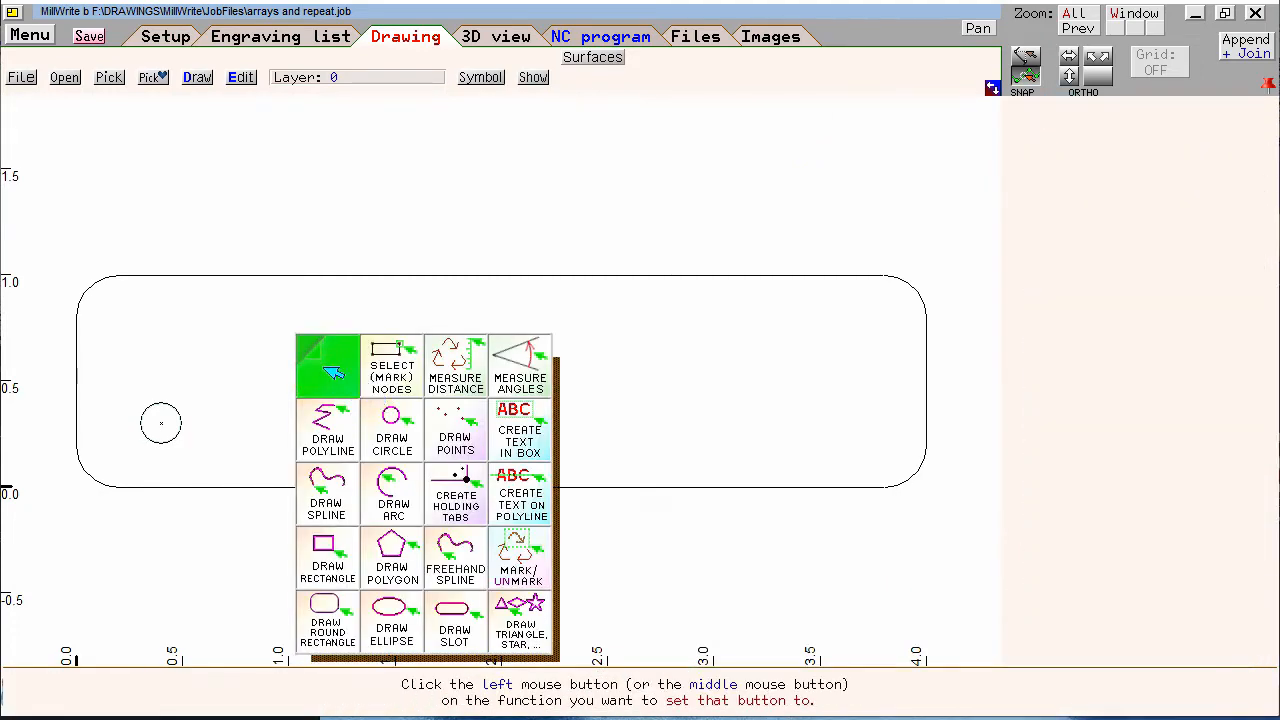
left_click(325, 370)
left_click(312, 347)
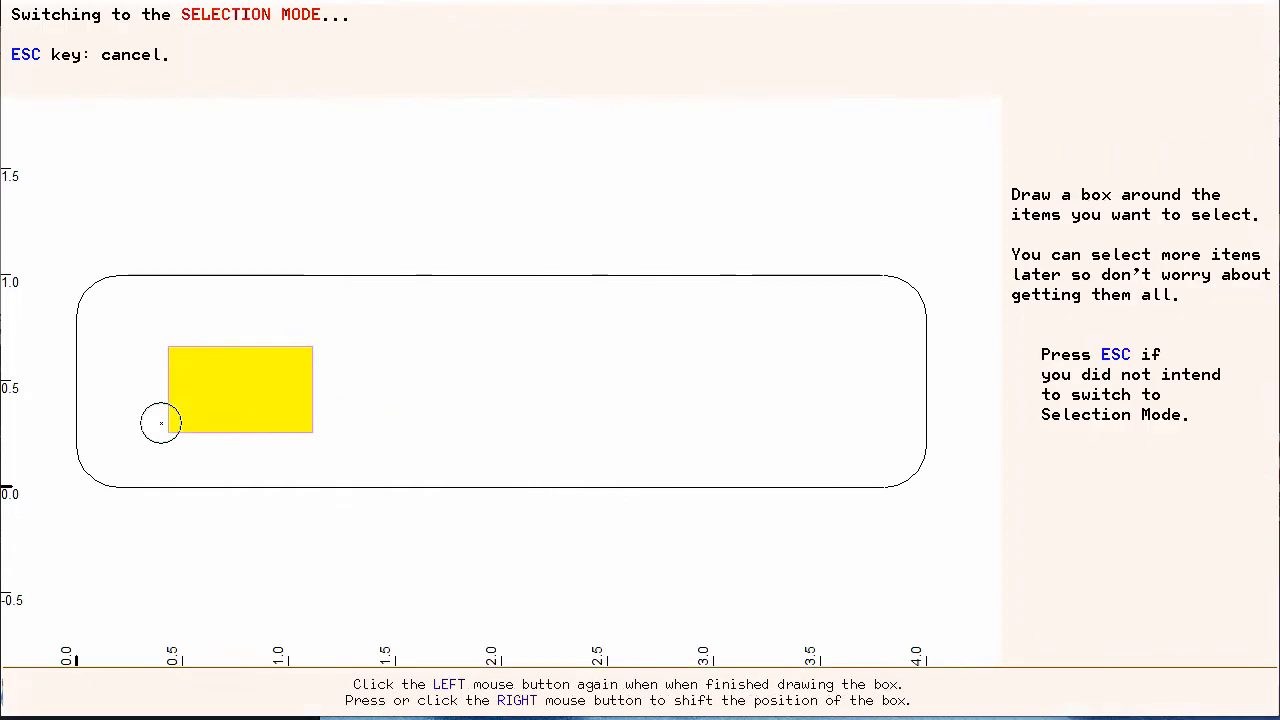
left_click(136, 458)
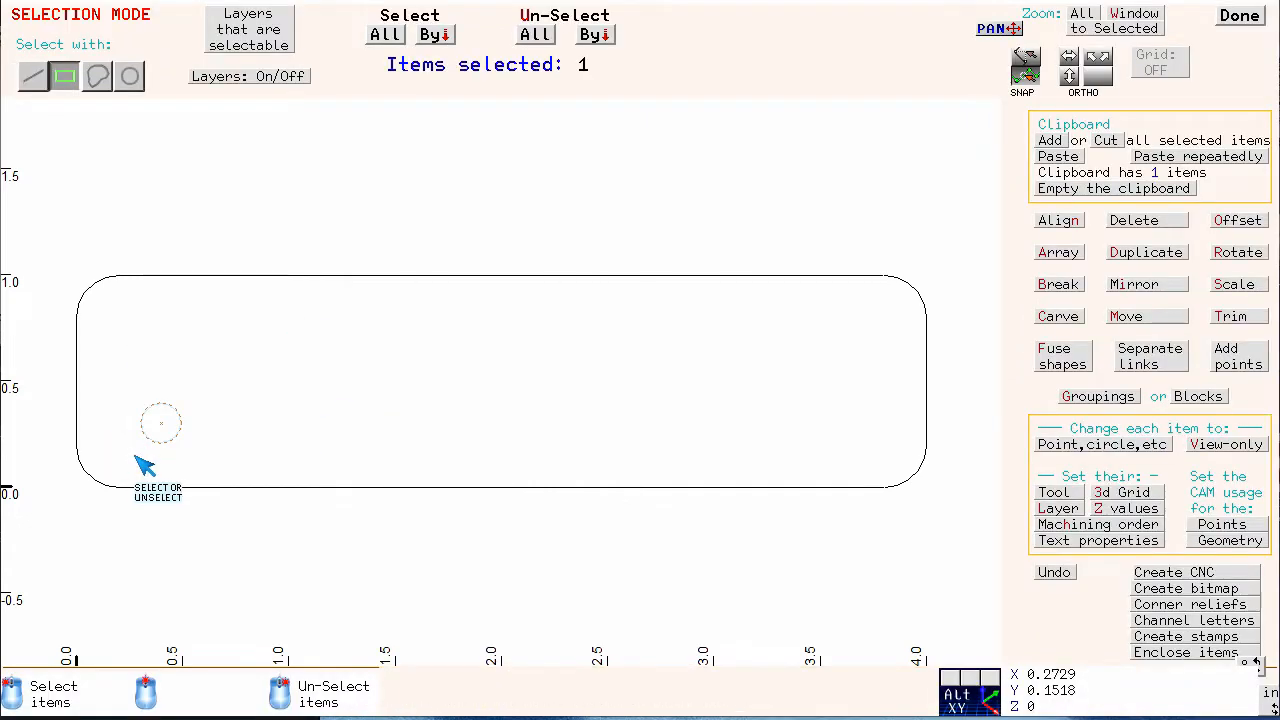
Start an array of the selected circle using the staggered type that reduces even rows, with 3 rows and 18 columns
left_click(1060, 256)
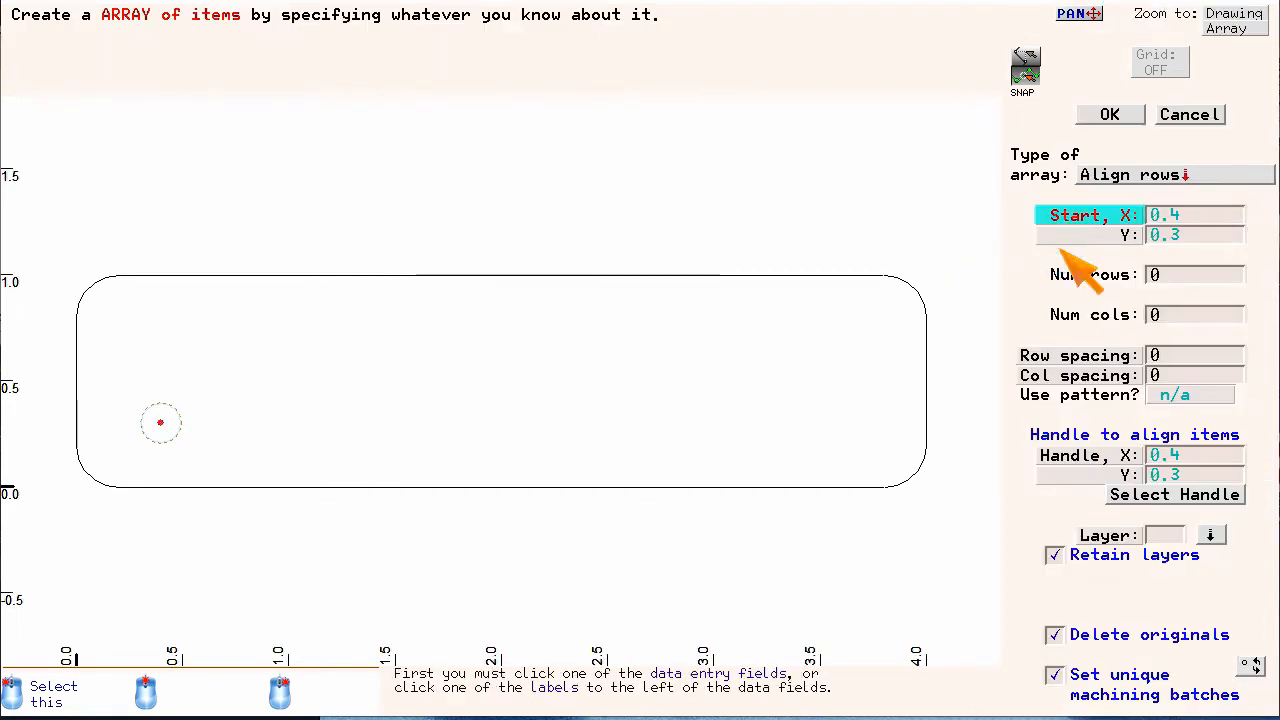
left_click(1114, 176)
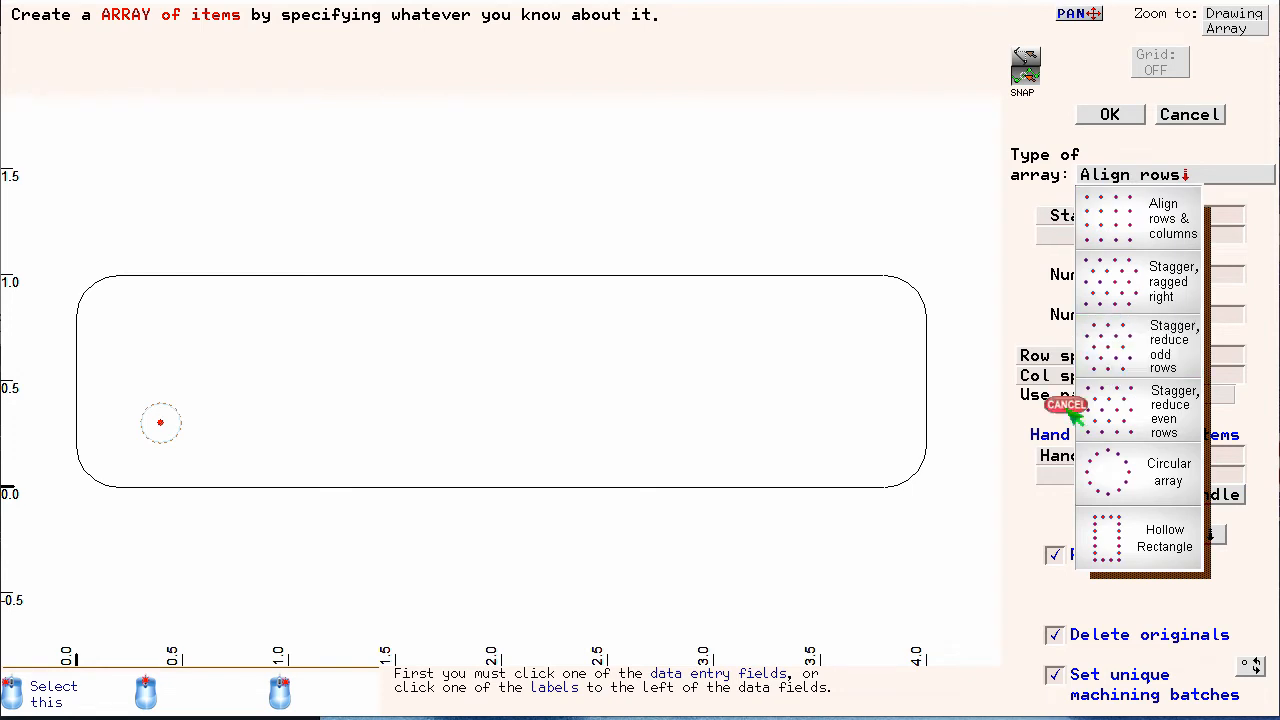
left_click(1186, 430)
left_click(1114, 277)
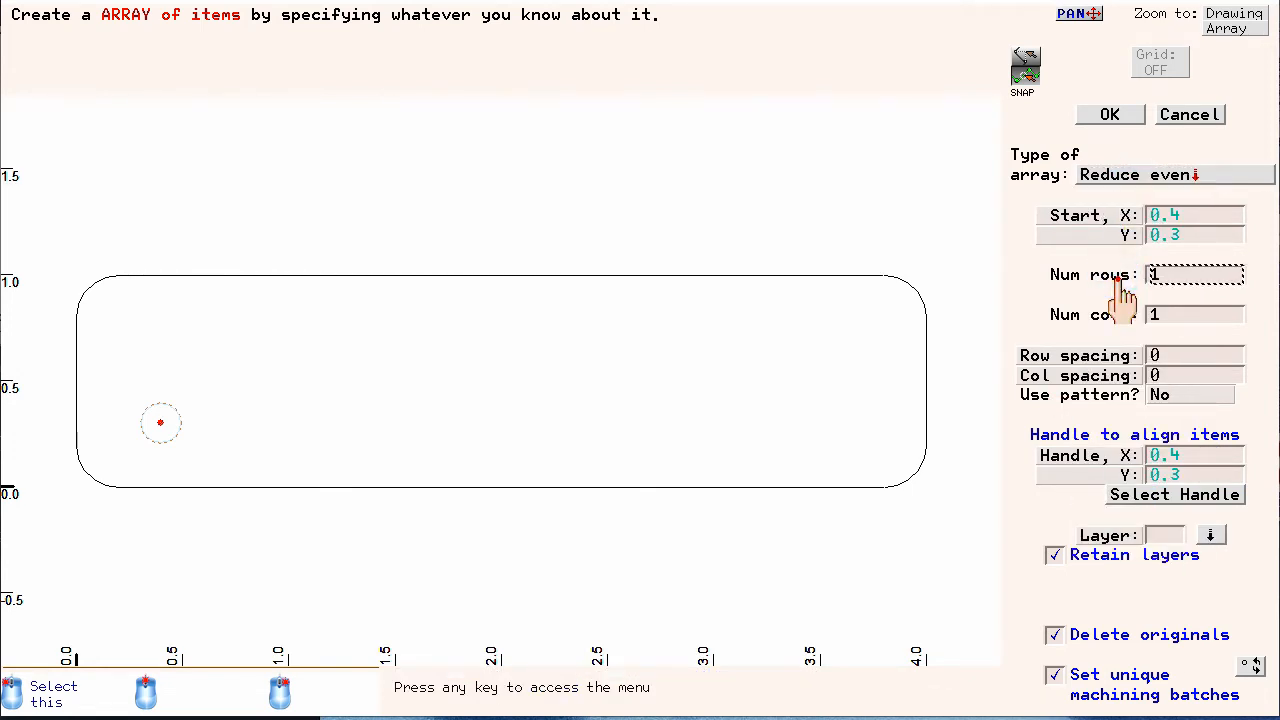
type("3")
key("Return")
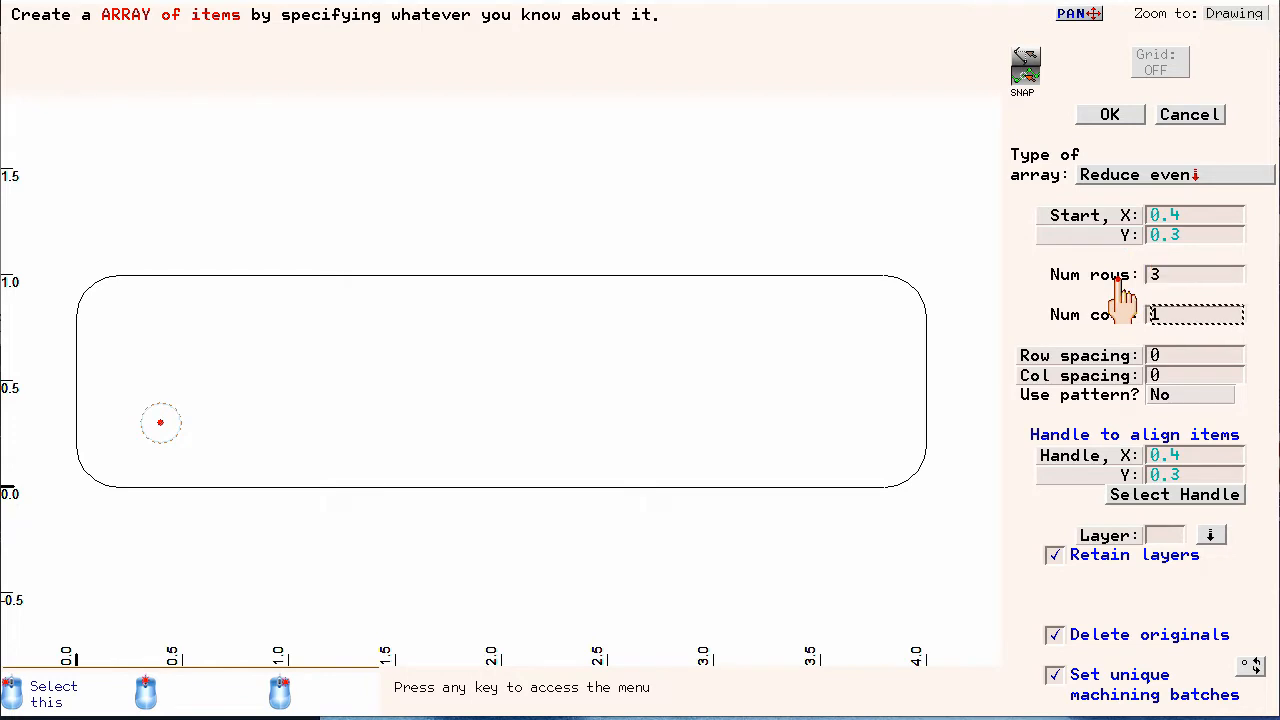
type("18")
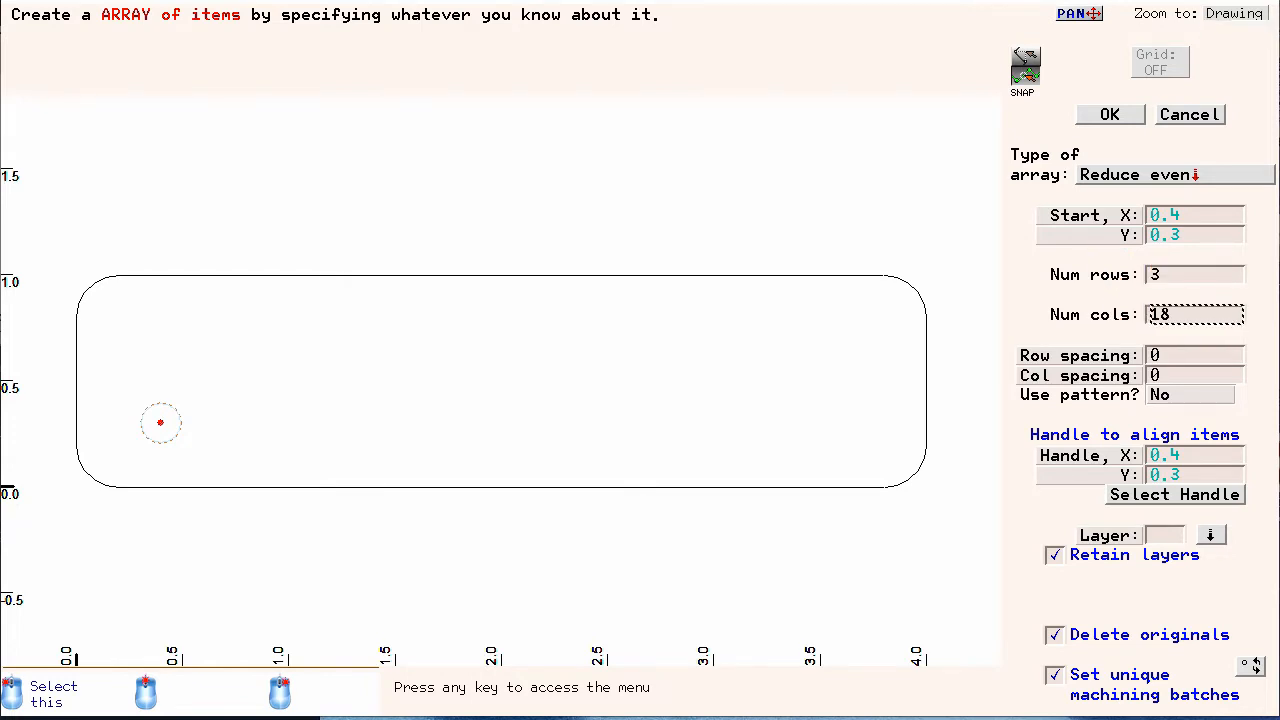
Apply the 45° pattern, set the column spacing to 0.2, create the array and leave selection mode
left_click(1165, 402)
left_click(1168, 400)
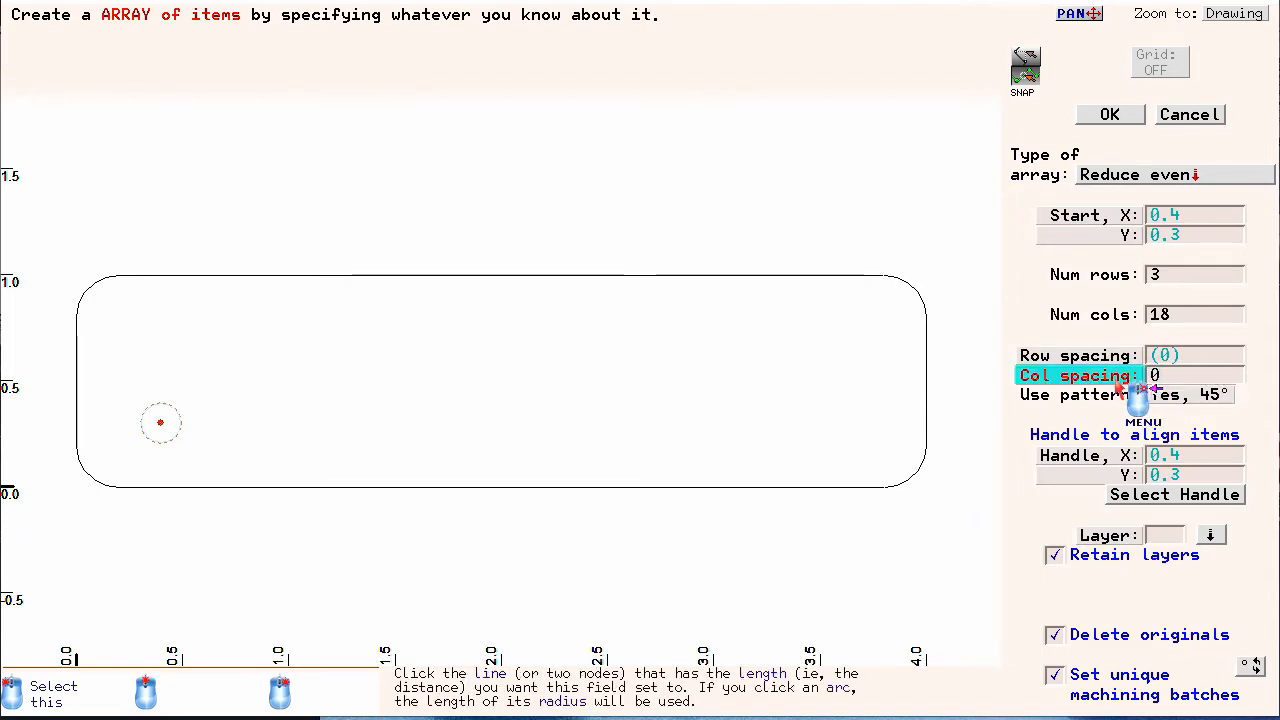
left_click(1118, 388)
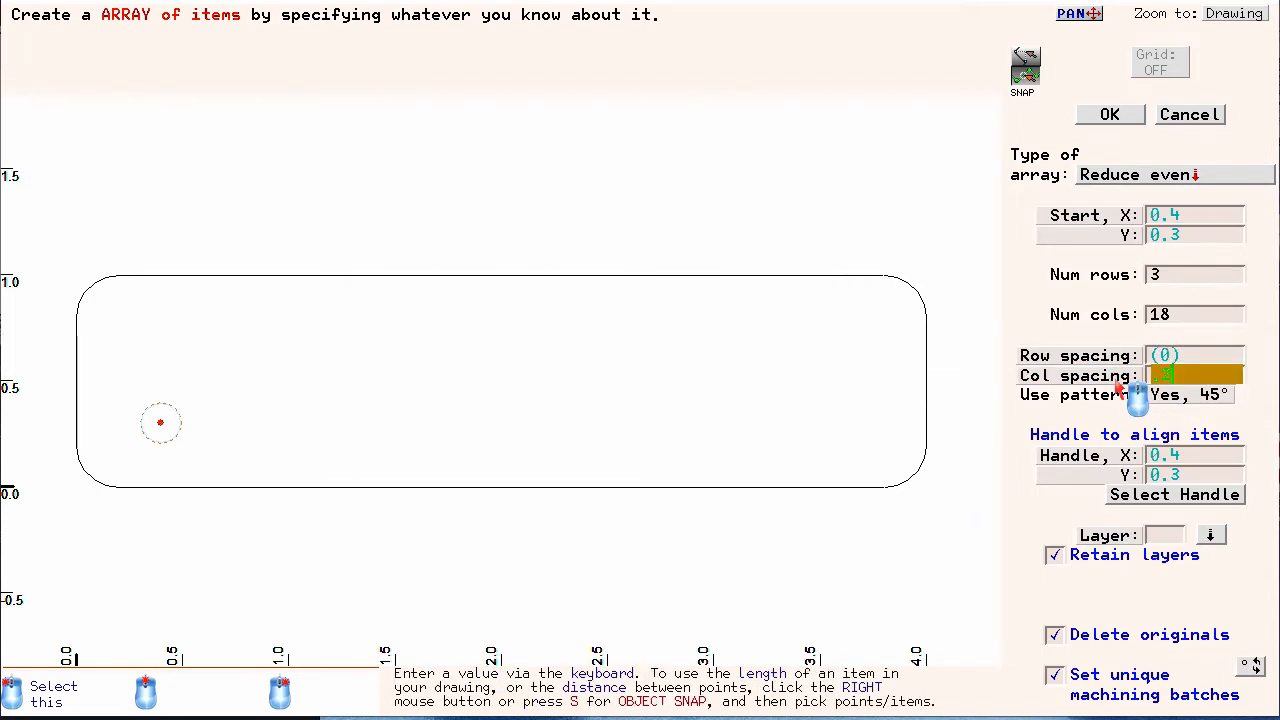
type("0.2")
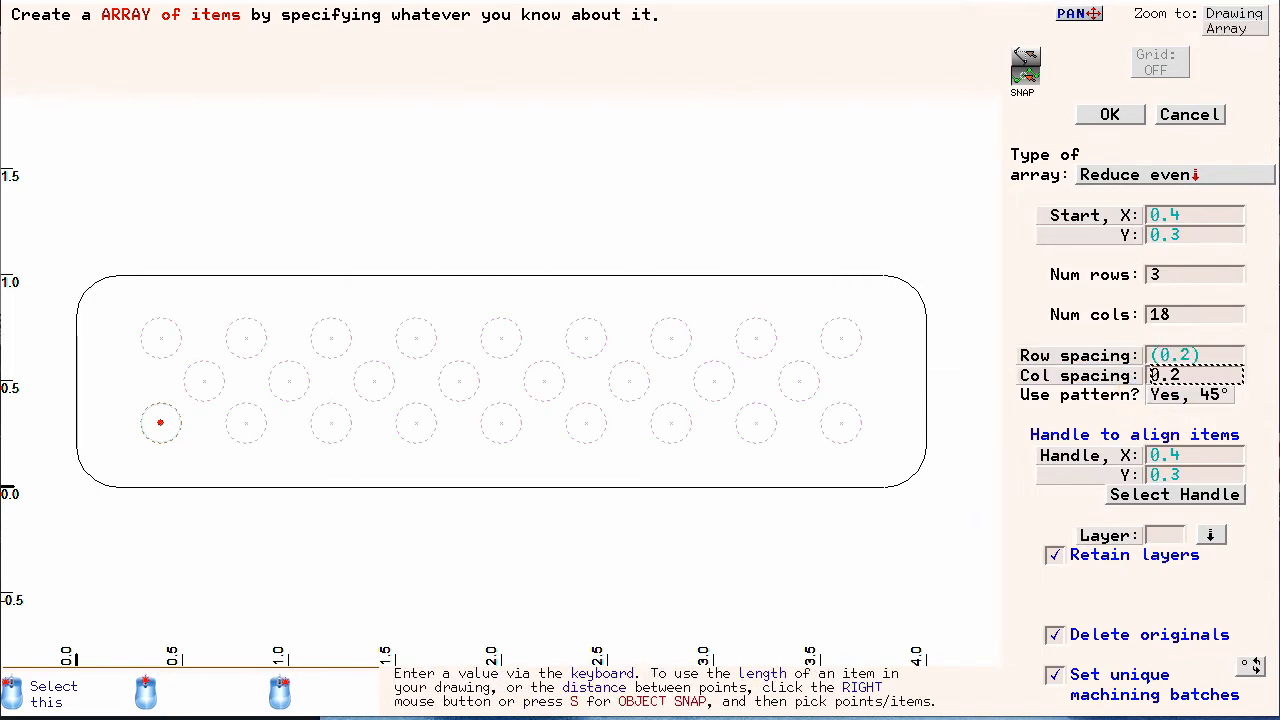
left_click(1104, 114)
left_click(1239, 16)
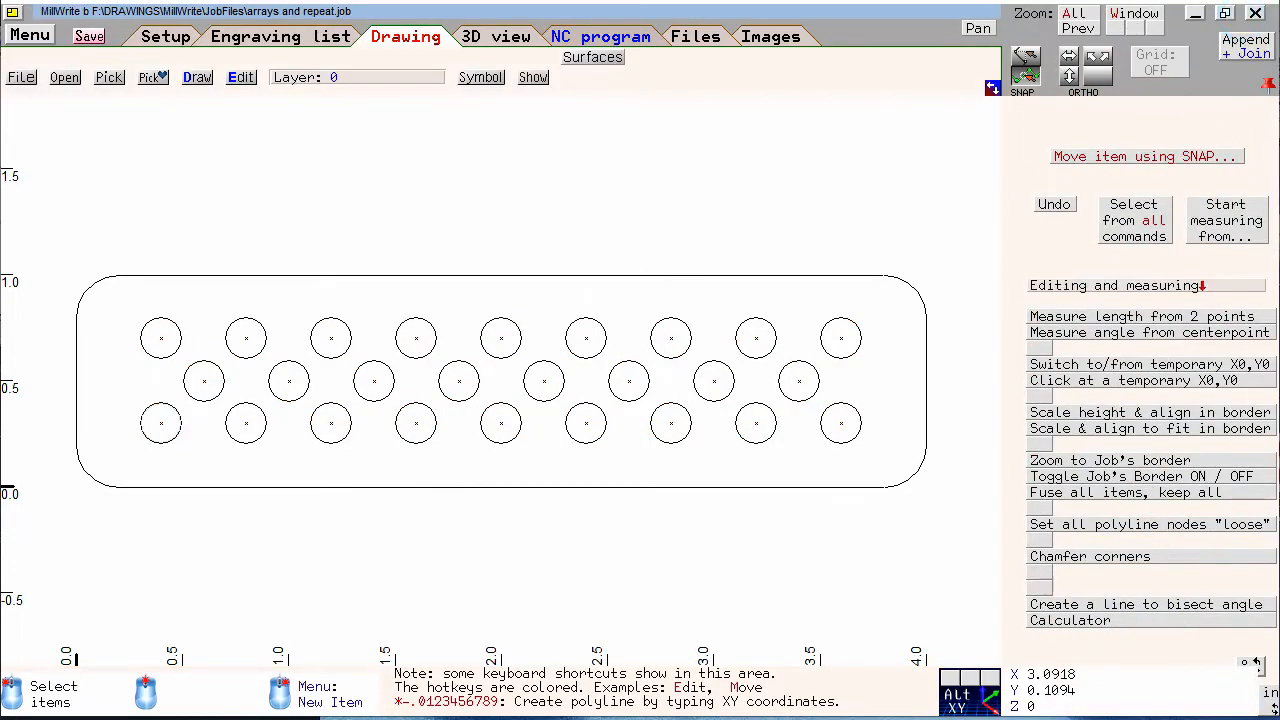
Inspect the plate with the arrayed circles as a 3D model and return to the drawing
left_click(492, 40)
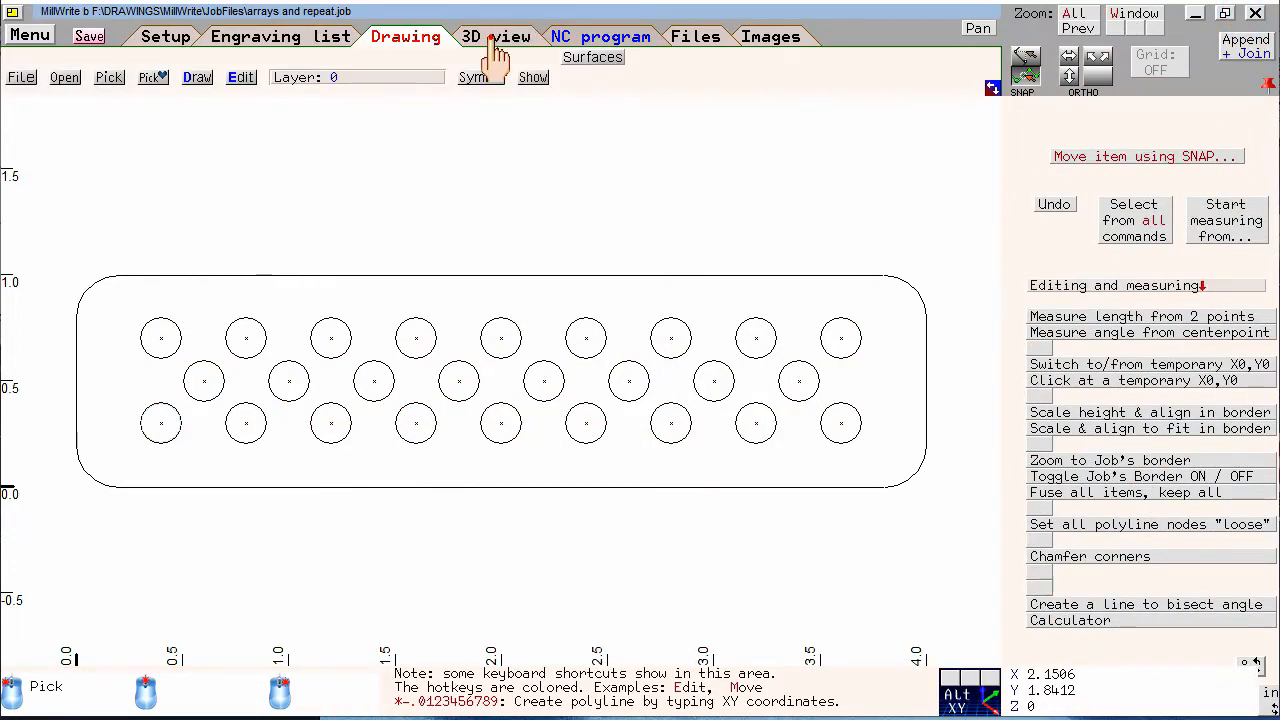
left_click(1187, 77)
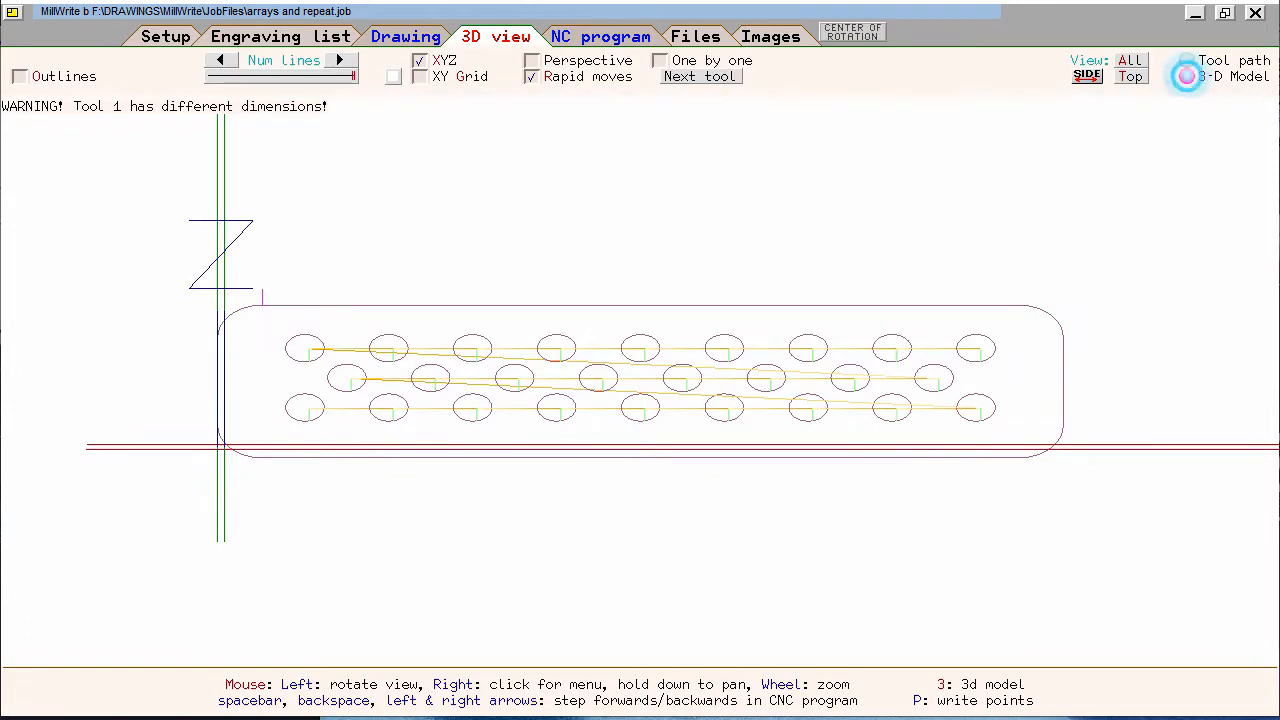
left_click_drag(822, 135, 961, 400)
scroll(806, 328, "up", 3)
left_click(405, 40)
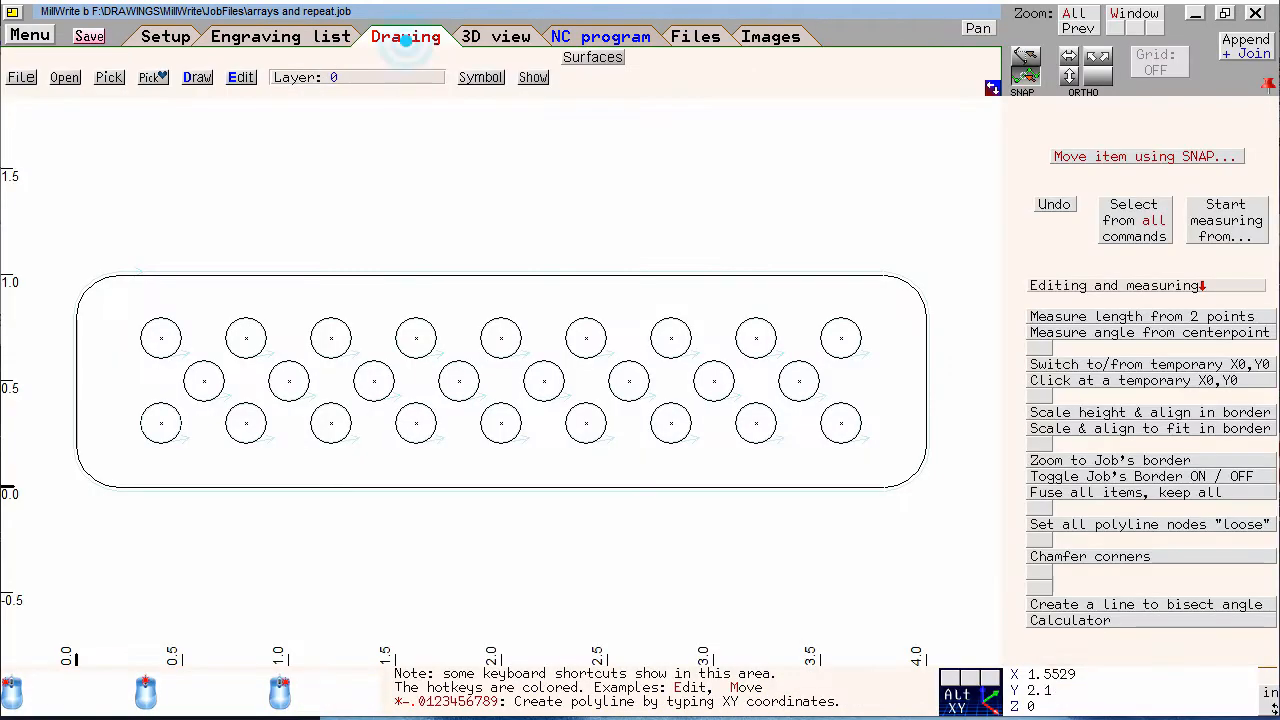
Check the item properties of the fourth top-row circle and the original circle at X 0.4, Y 0.3
left_click(416, 340)
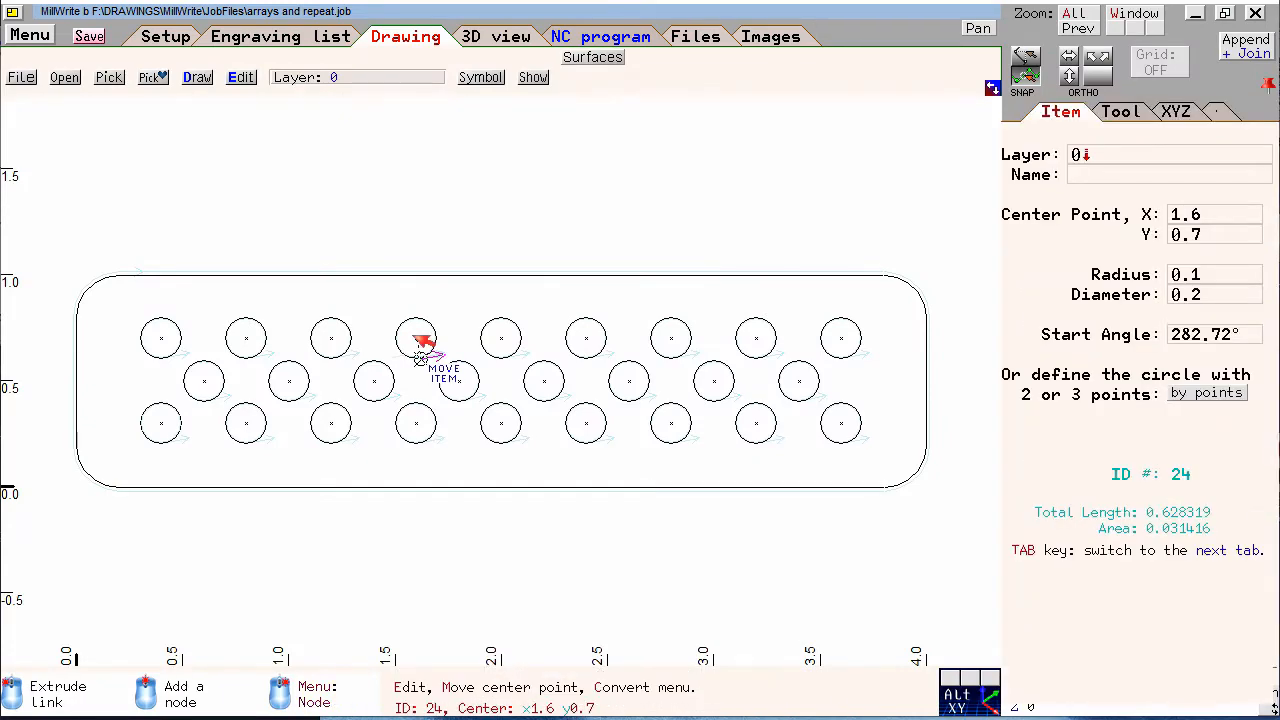
left_click(375, 243)
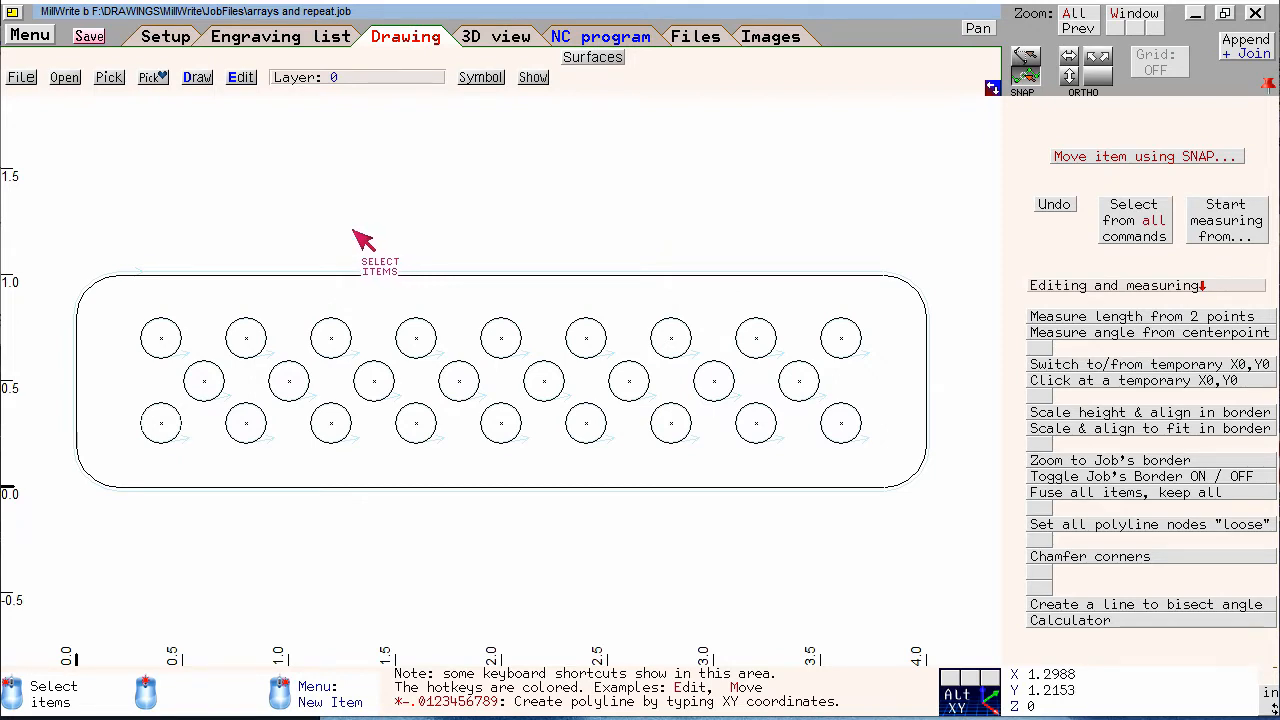
left_click(184, 436)
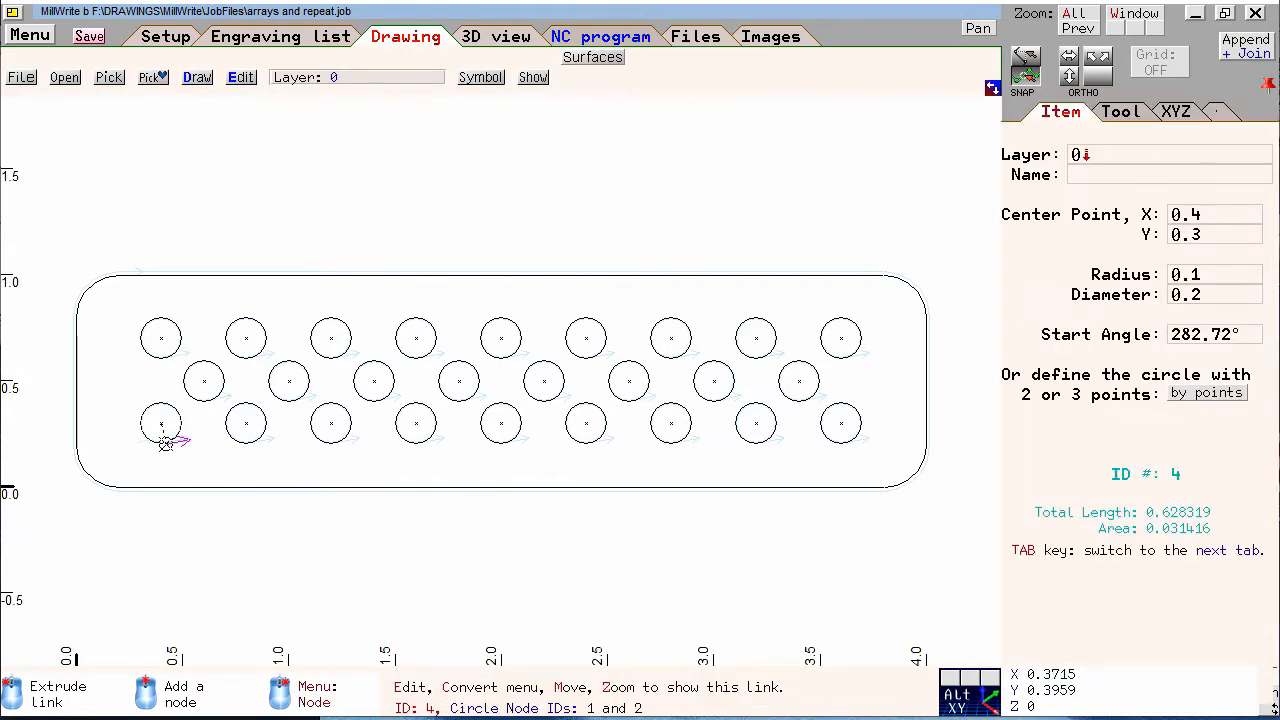
key("Escape")
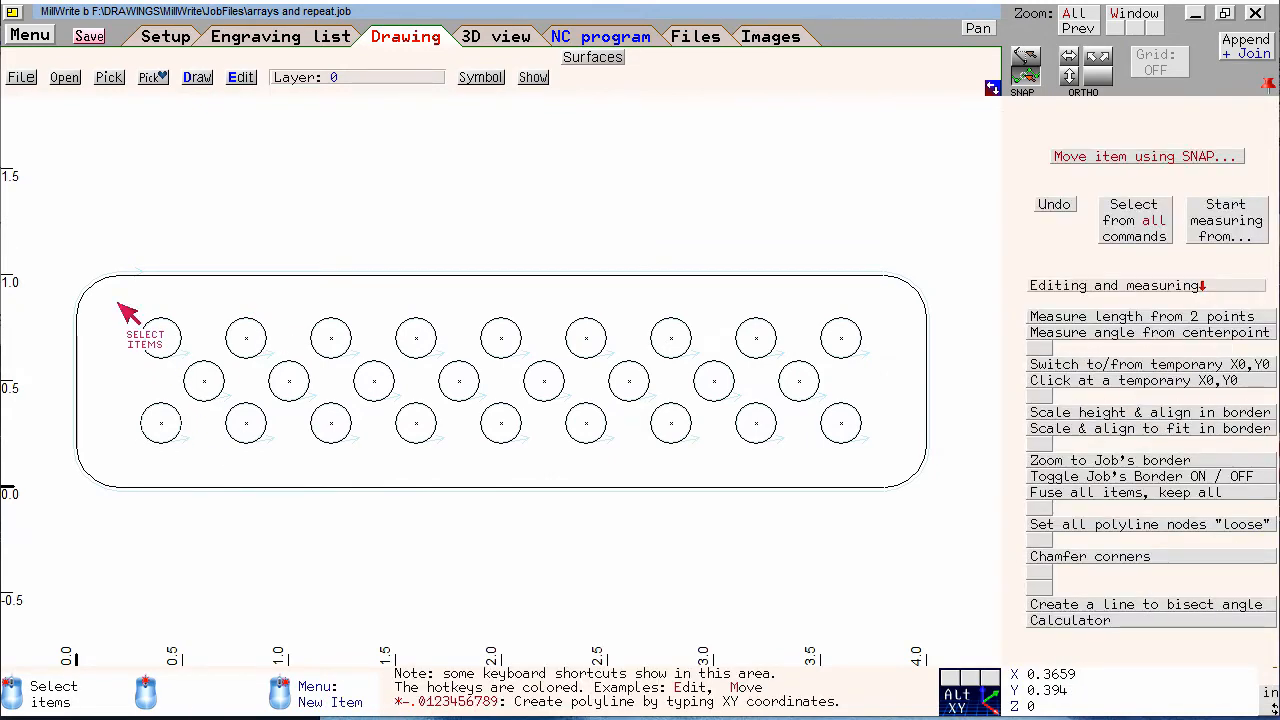
Select all the arrayed circles, unselect the one at X 0.4, Y 0.3, delete the rest and leave selection mode
left_click(118, 304)
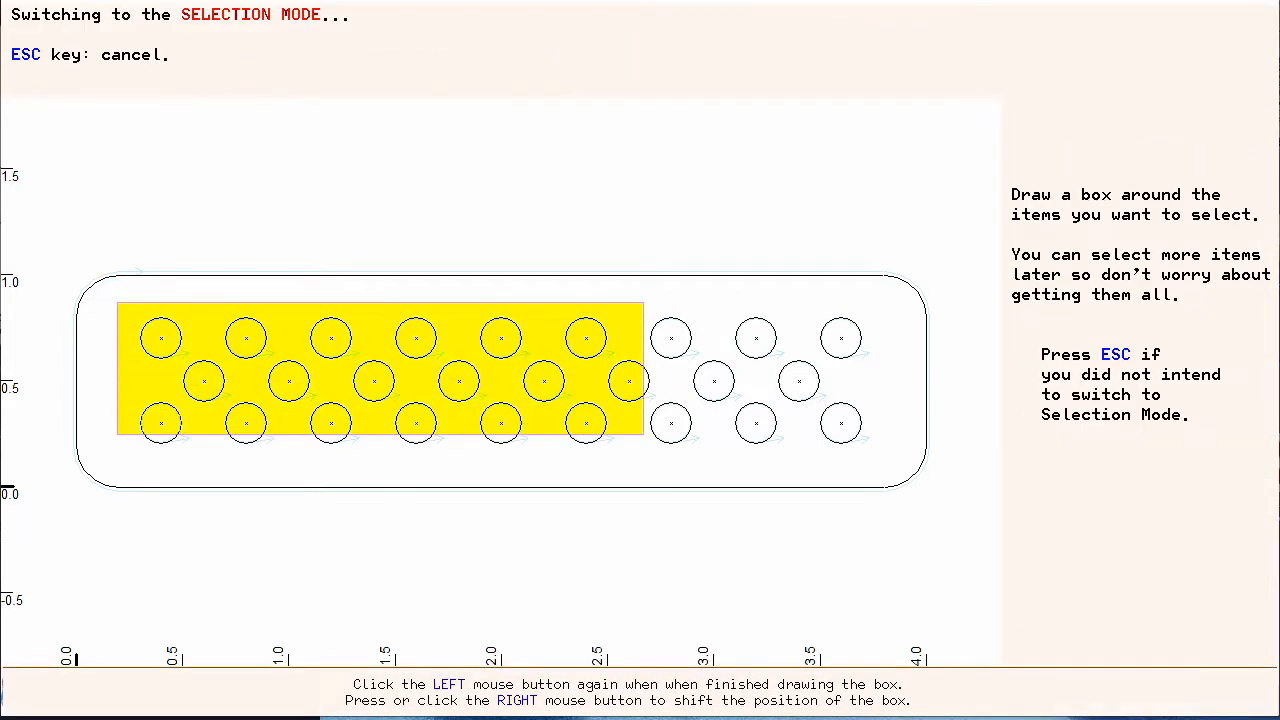
left_click(896, 463)
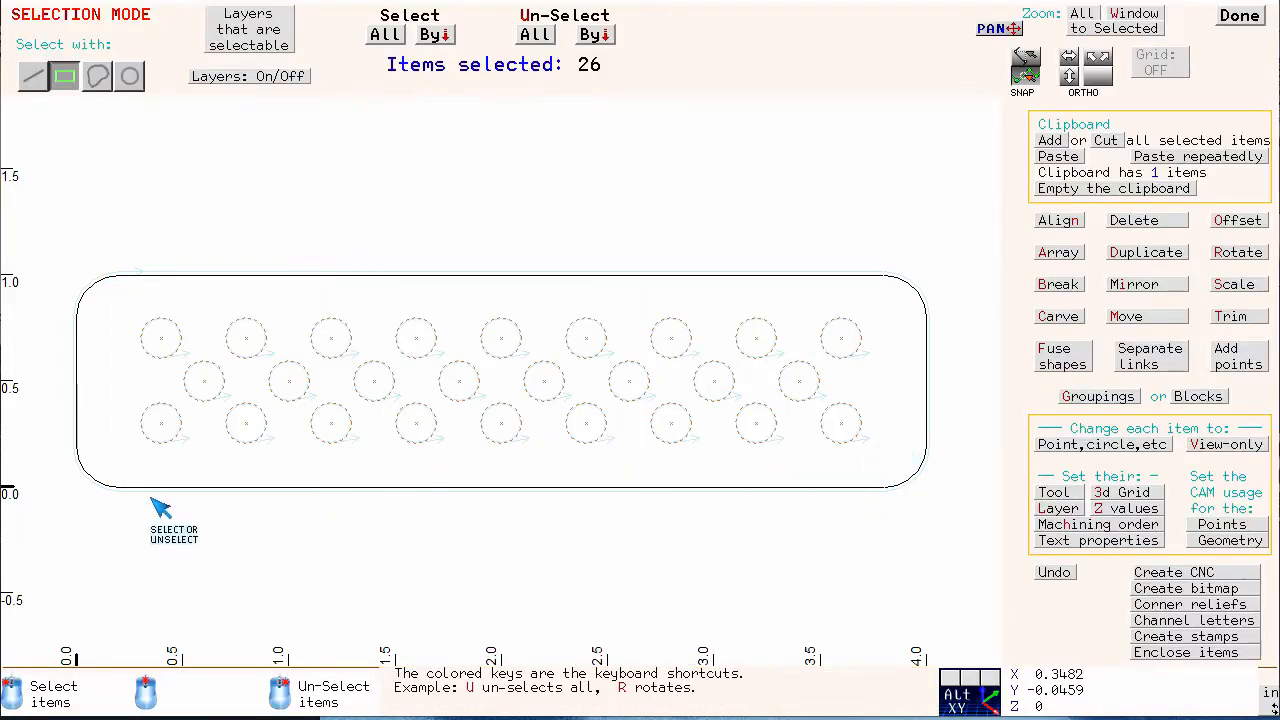
left_click_drag(122, 365, 199, 460)
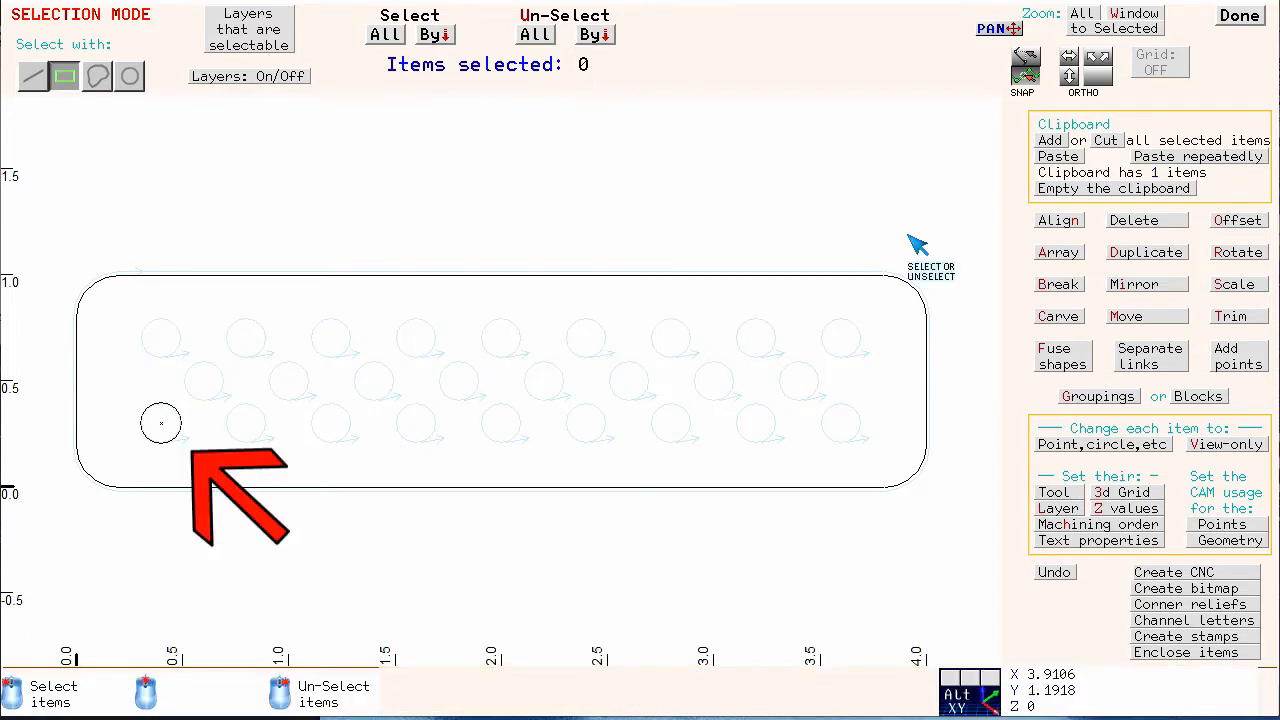
left_click(1240, 12)
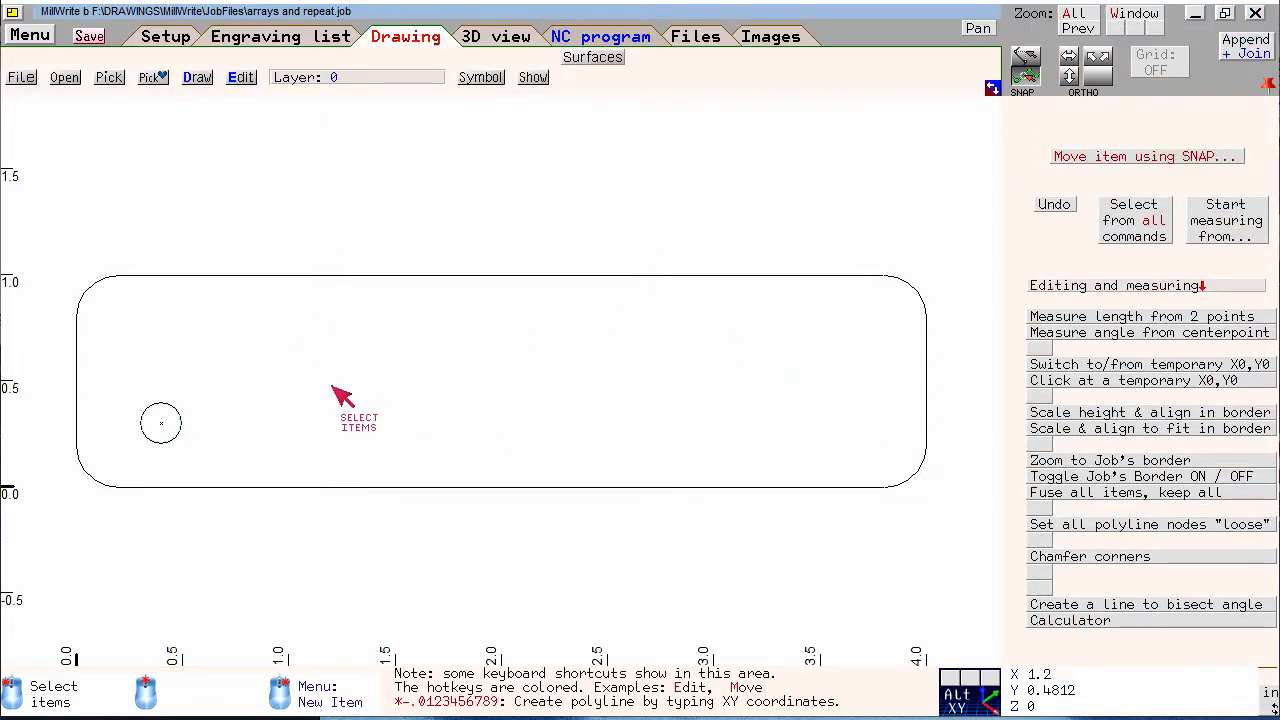
Move the 0.2-diameter circle off the plate to an empty spot below it, about X 1.03, Y -0.34
left_click(163, 440)
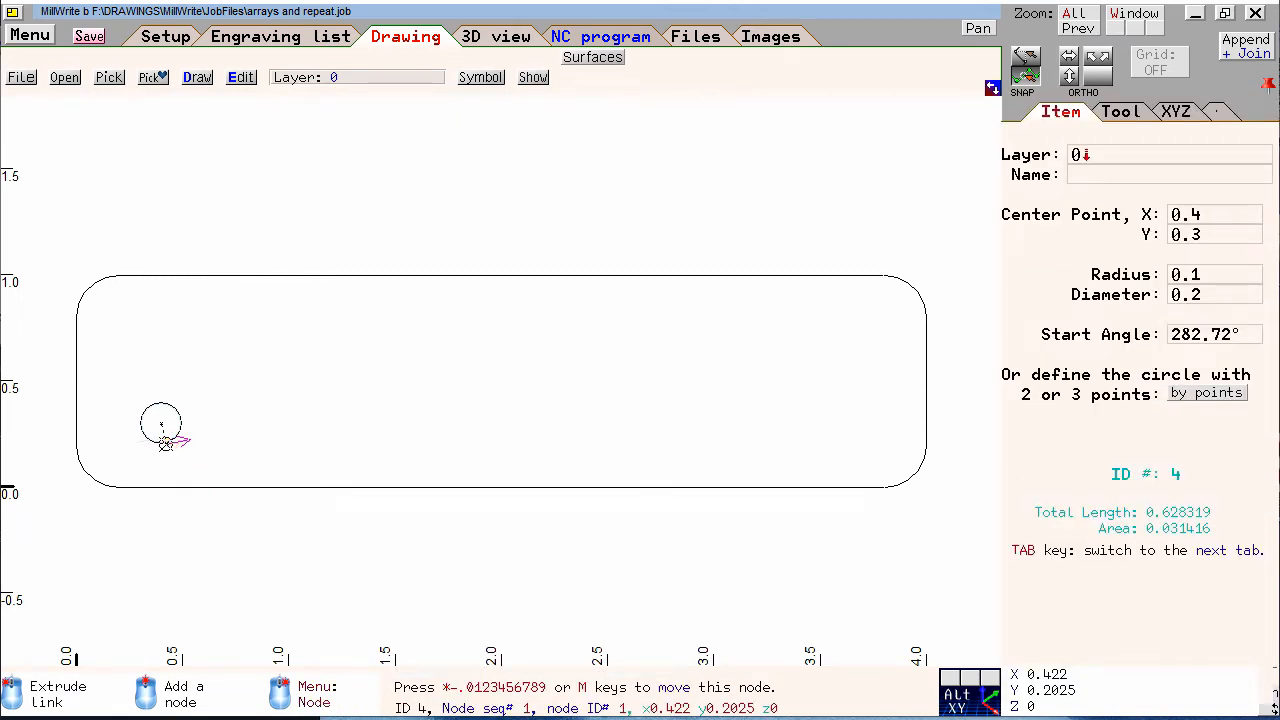
left_click(163, 426)
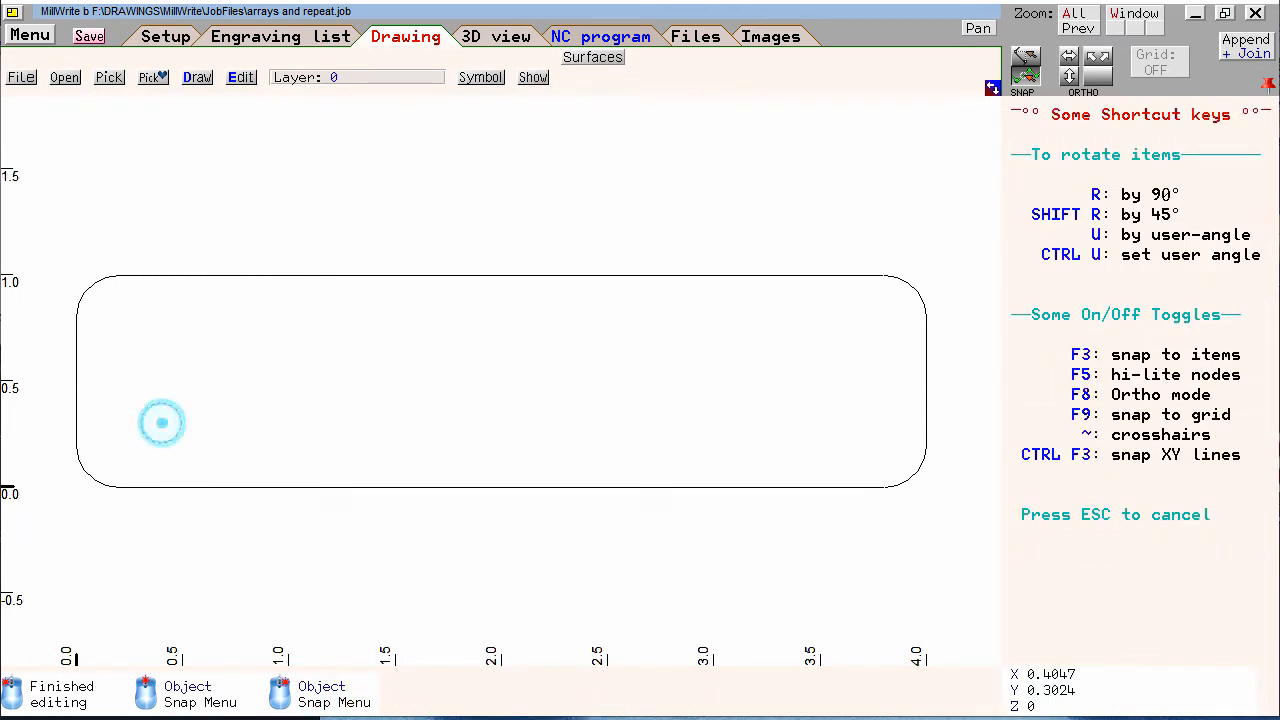
left_click(297, 562)
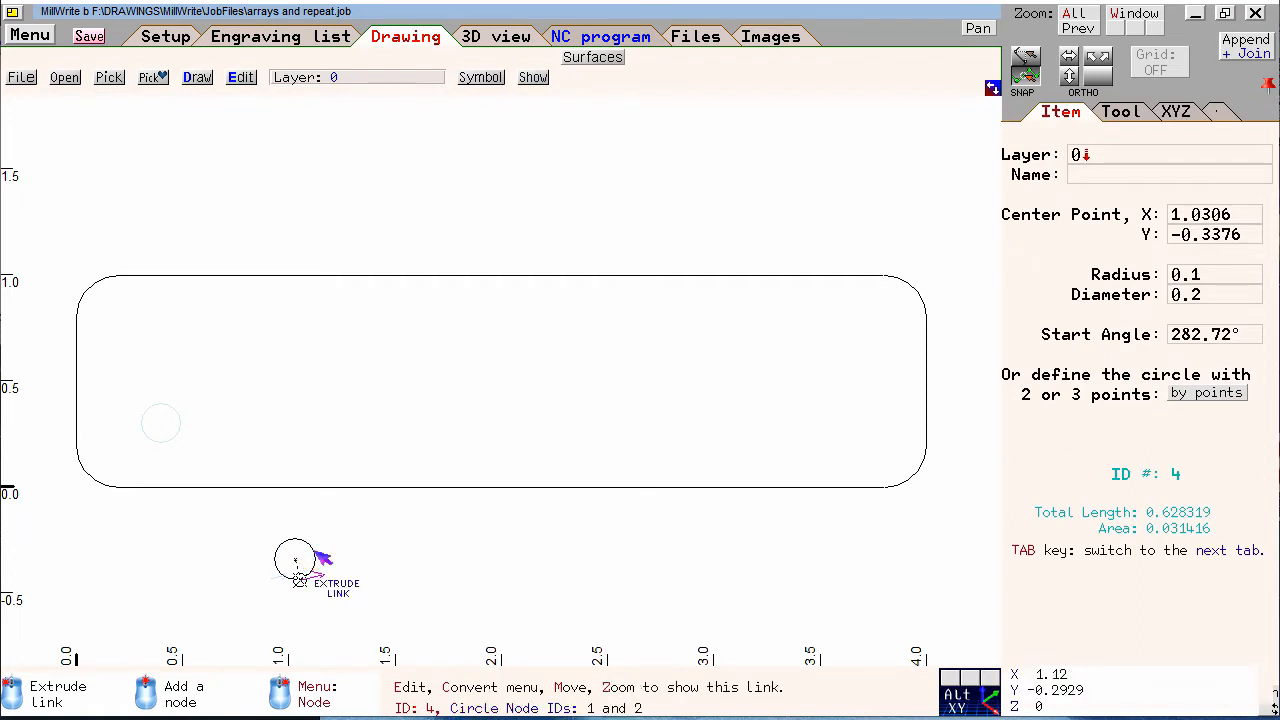
left_click(360, 540)
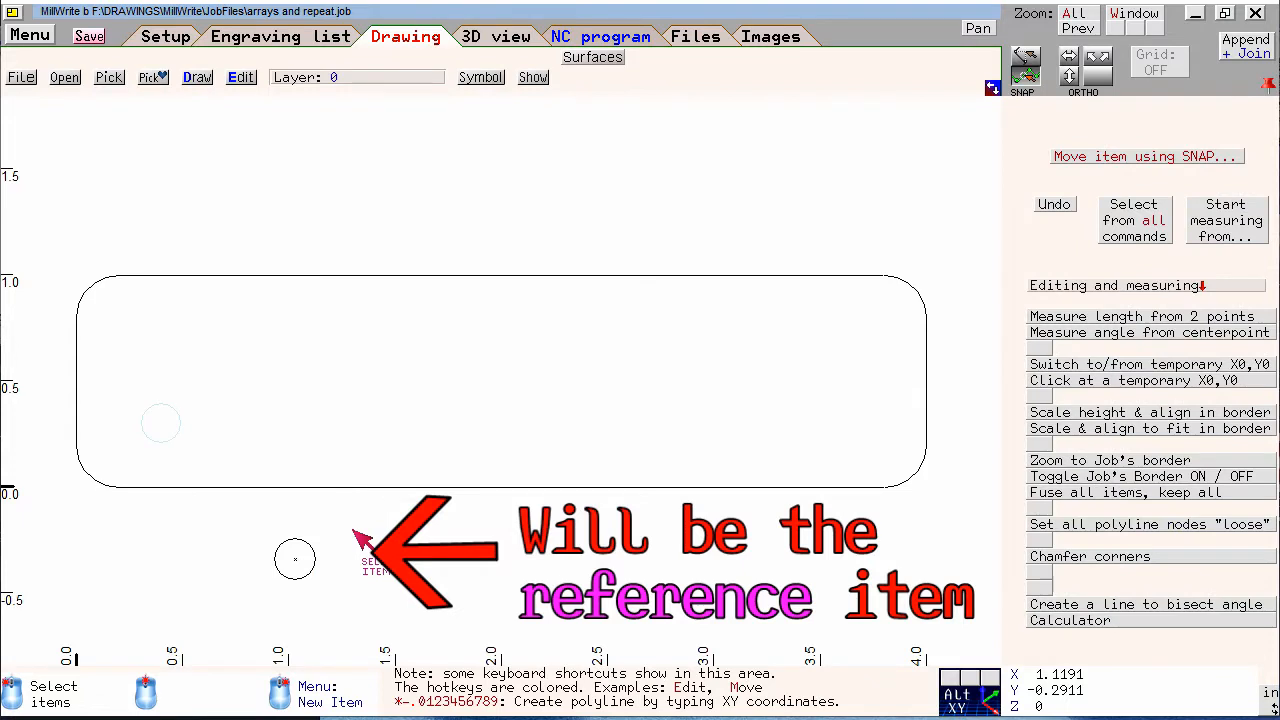
Create a repeat item below the plate at about X 0.62, Y -0.28, with the moved circle as the item to repeat
left_click(198, 78)
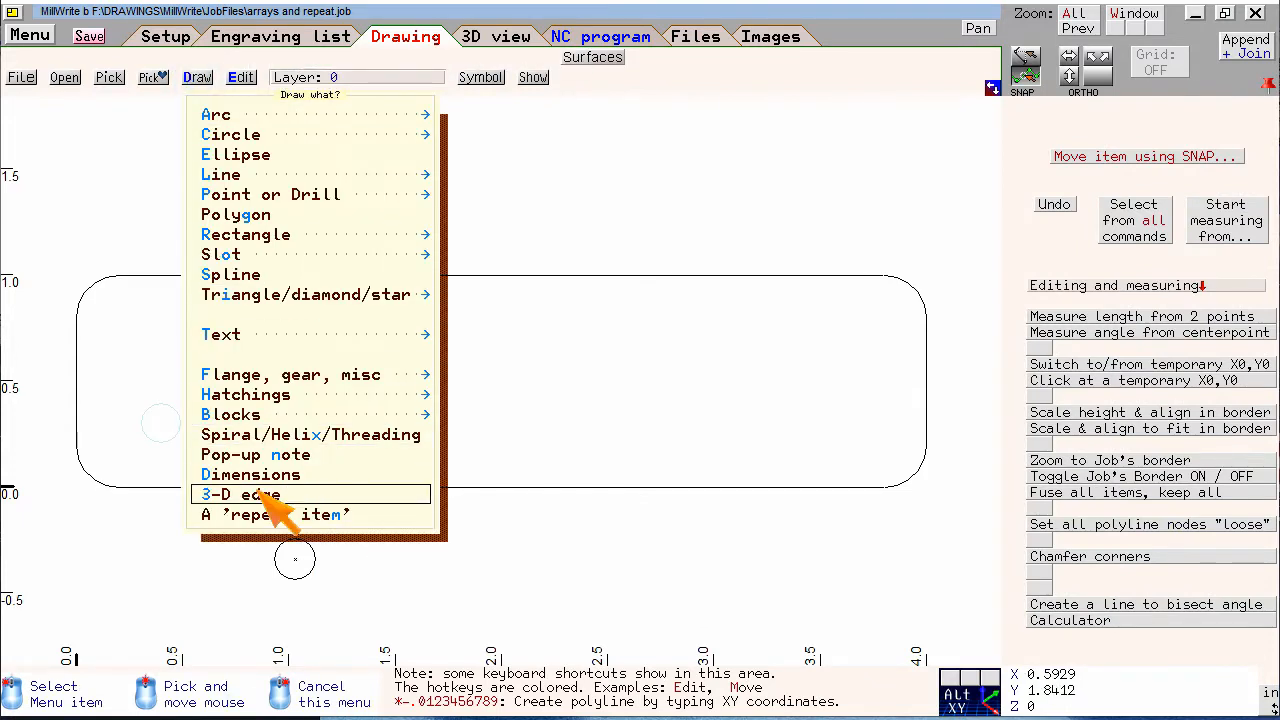
left_click(372, 516)
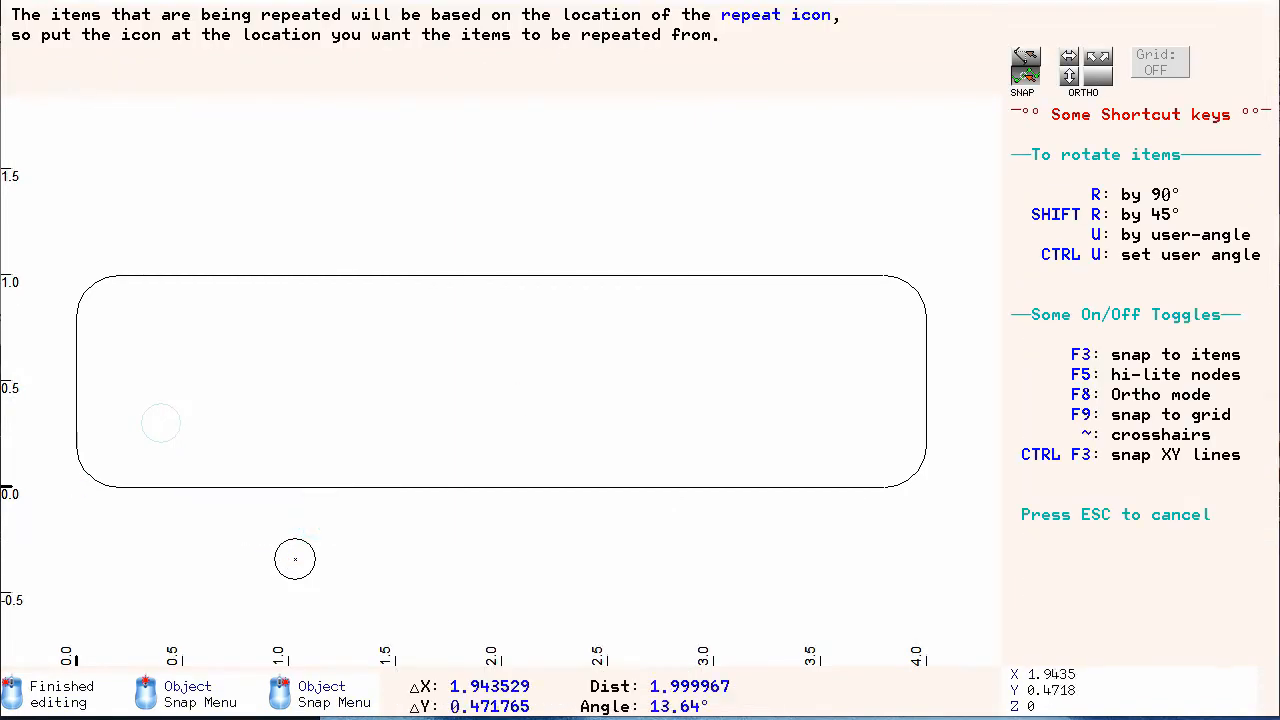
left_click(206, 547)
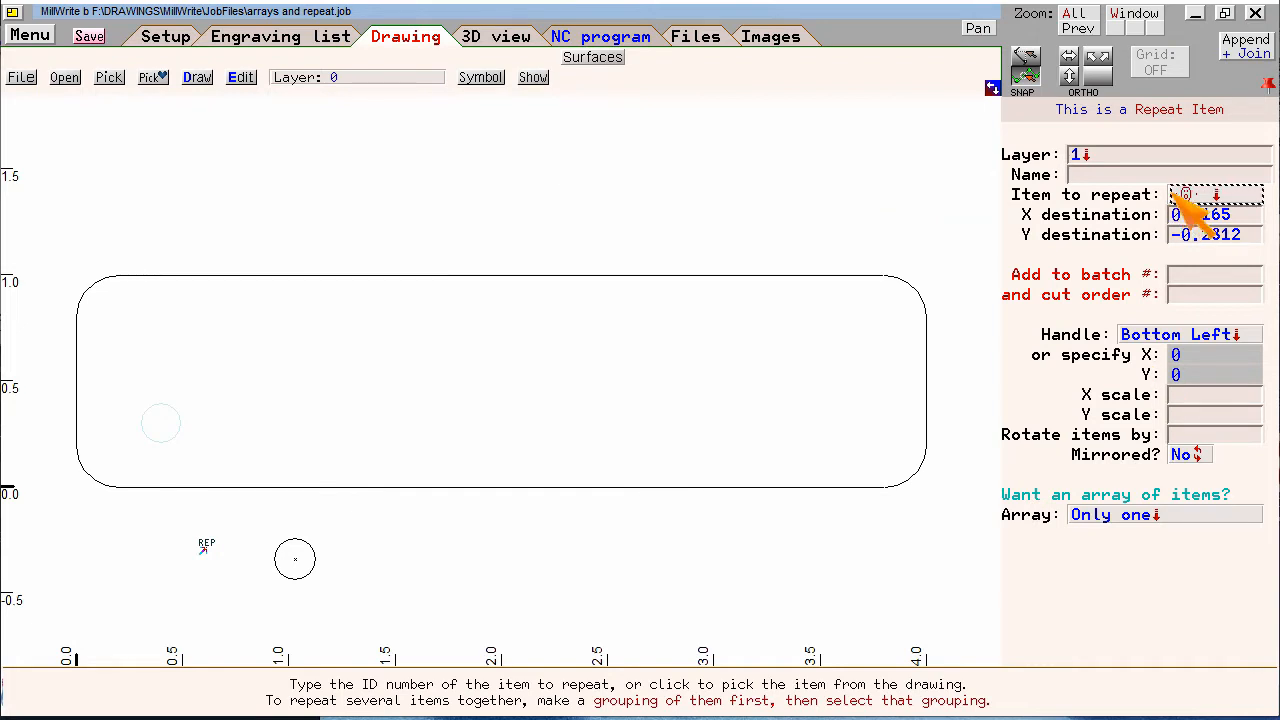
left_click(1212, 194)
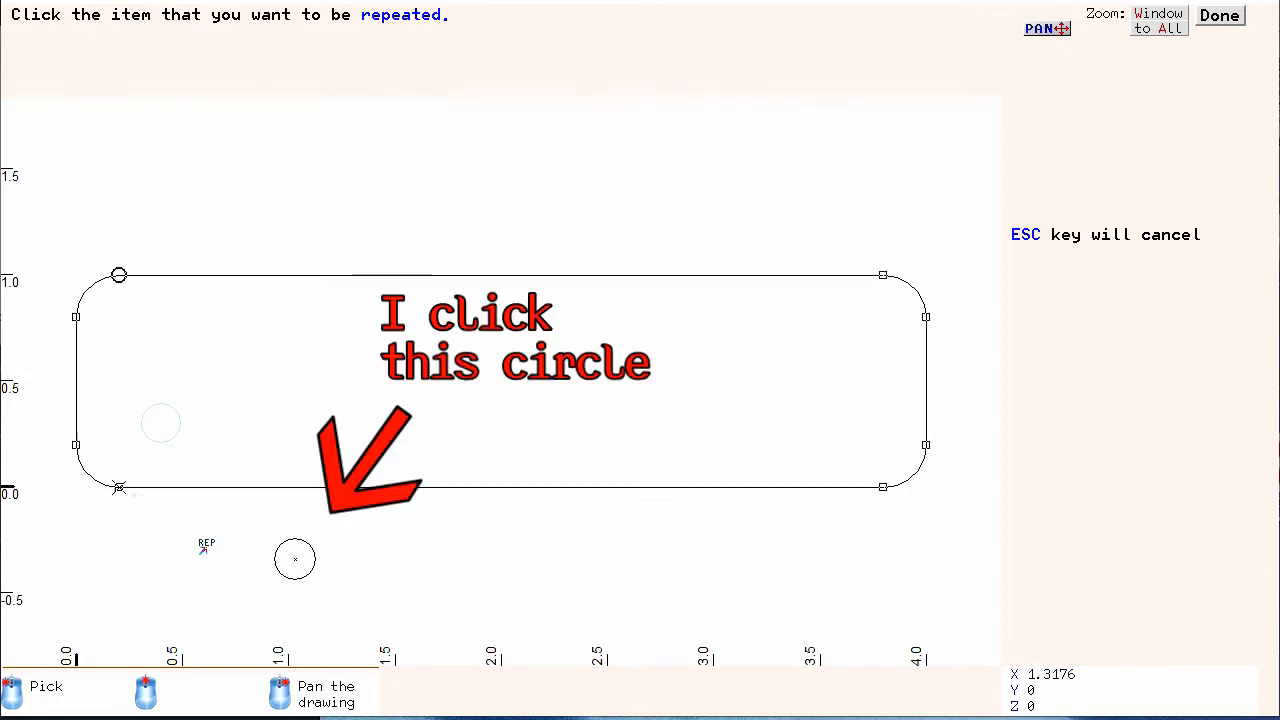
left_click(313, 569)
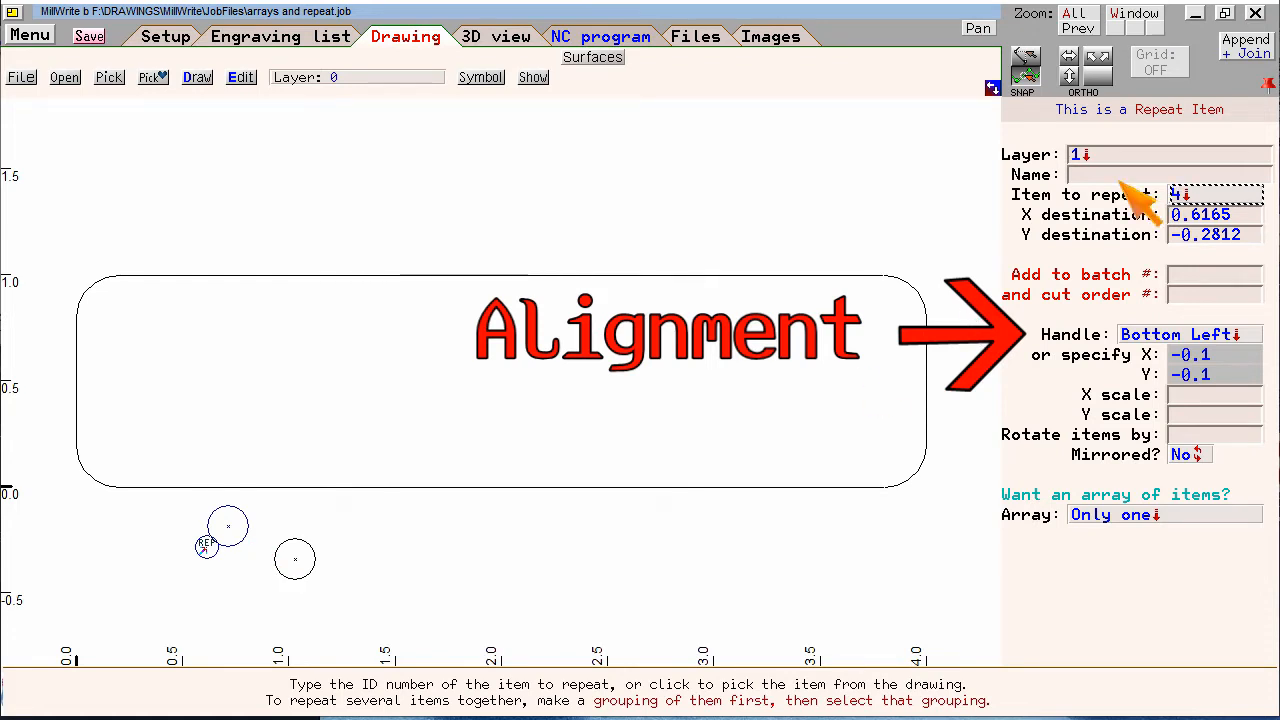
Set the repeat item's handle to Center and its destination to X 0.4, Y 0.3
left_click(1135, 337)
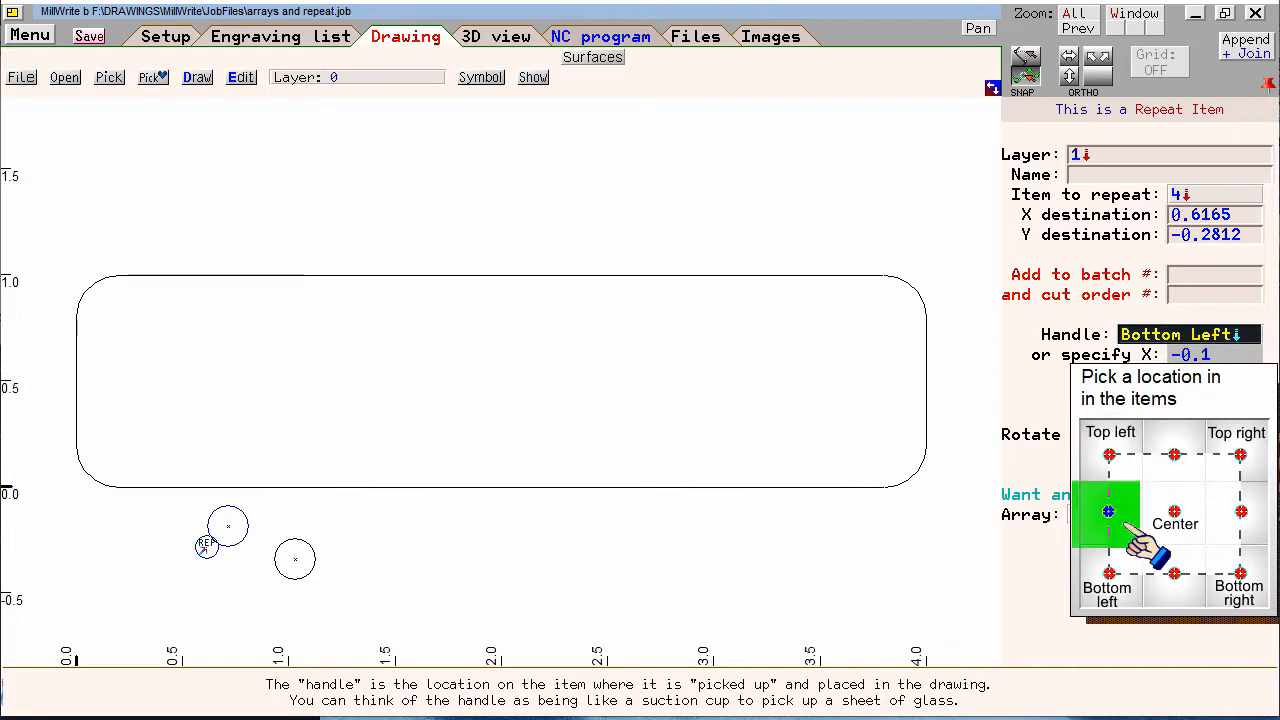
left_click(1176, 514)
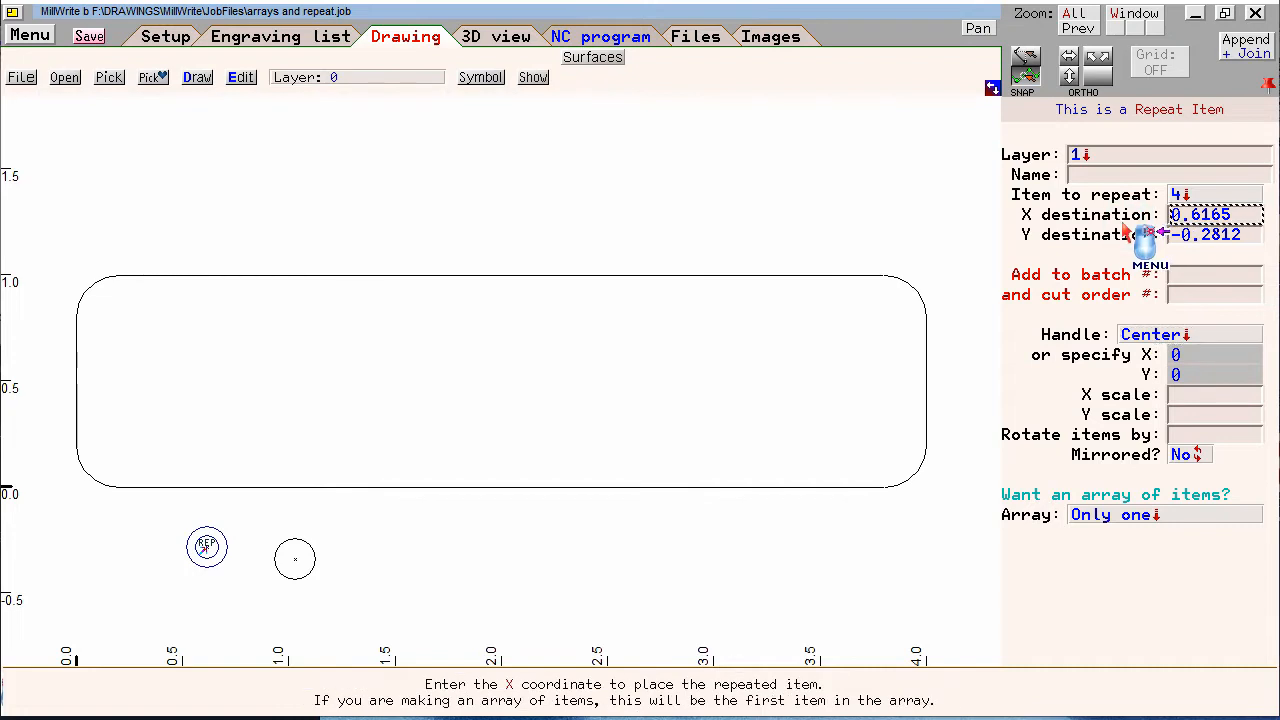
type(".3")
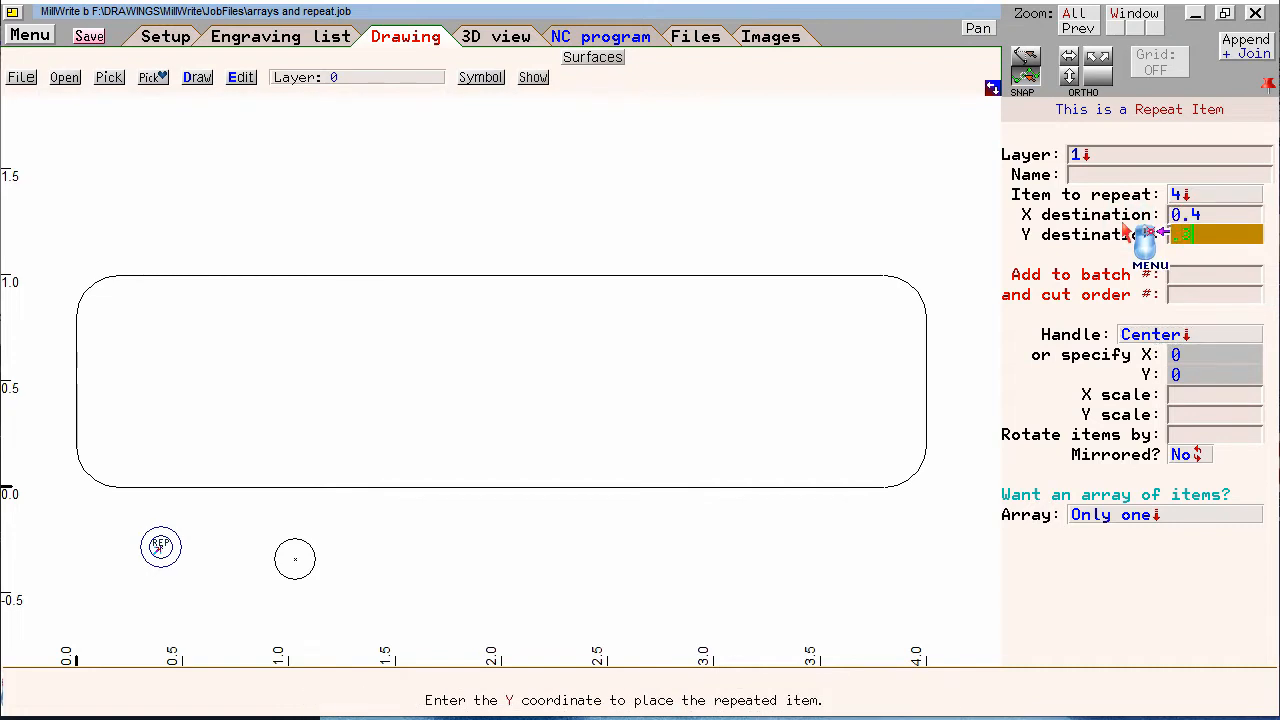
key("Return")
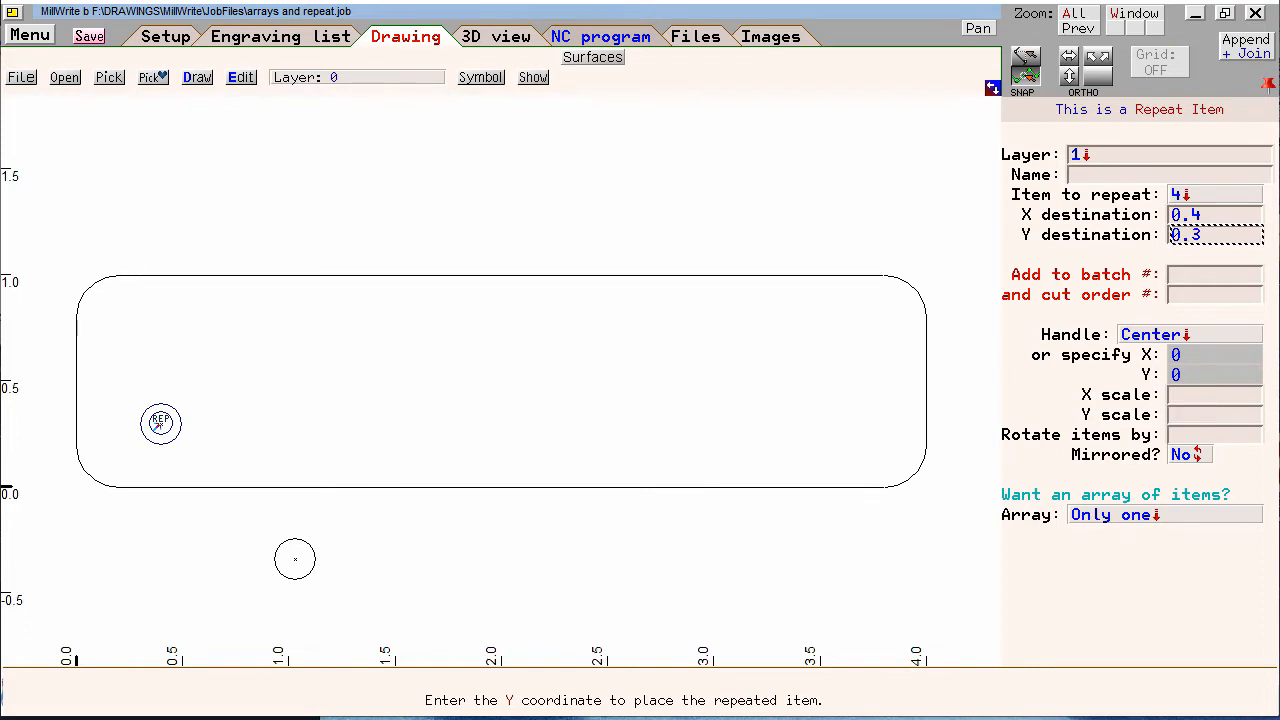
Make the repeat item a staggered array with reduced even rows and restrict it to the 45° pattern
left_click(1211, 516)
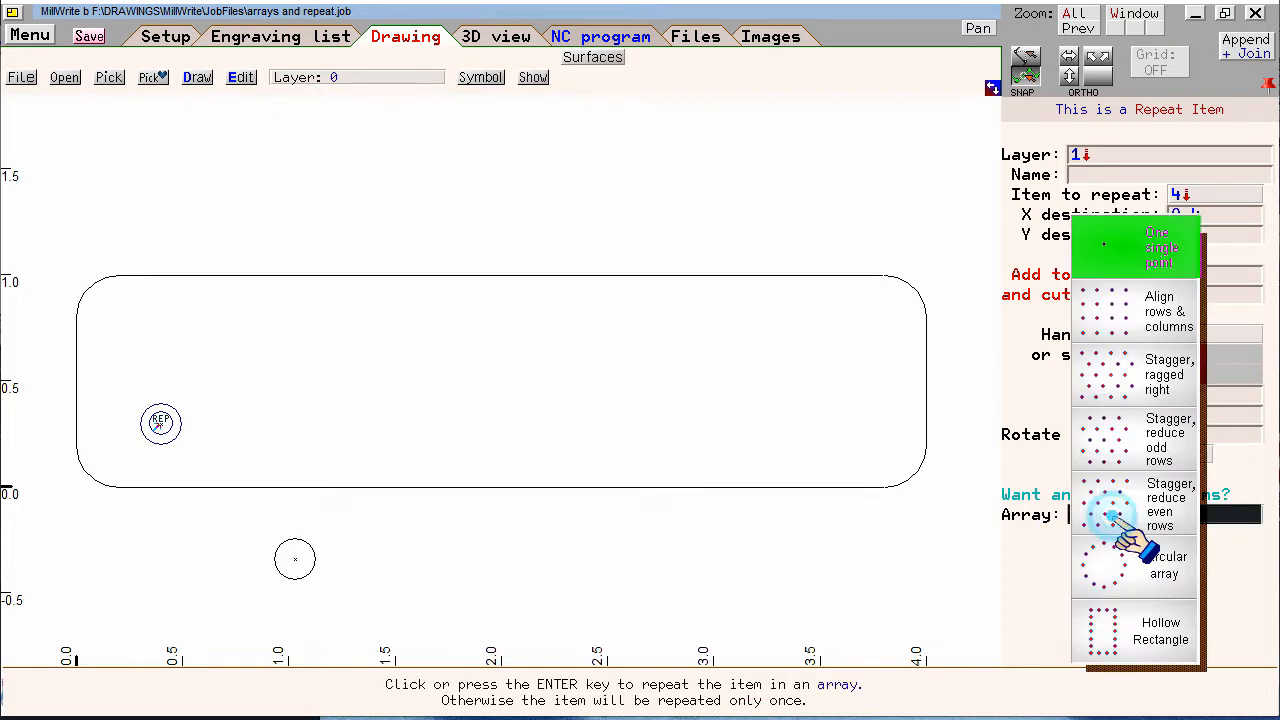
left_click(1140, 497)
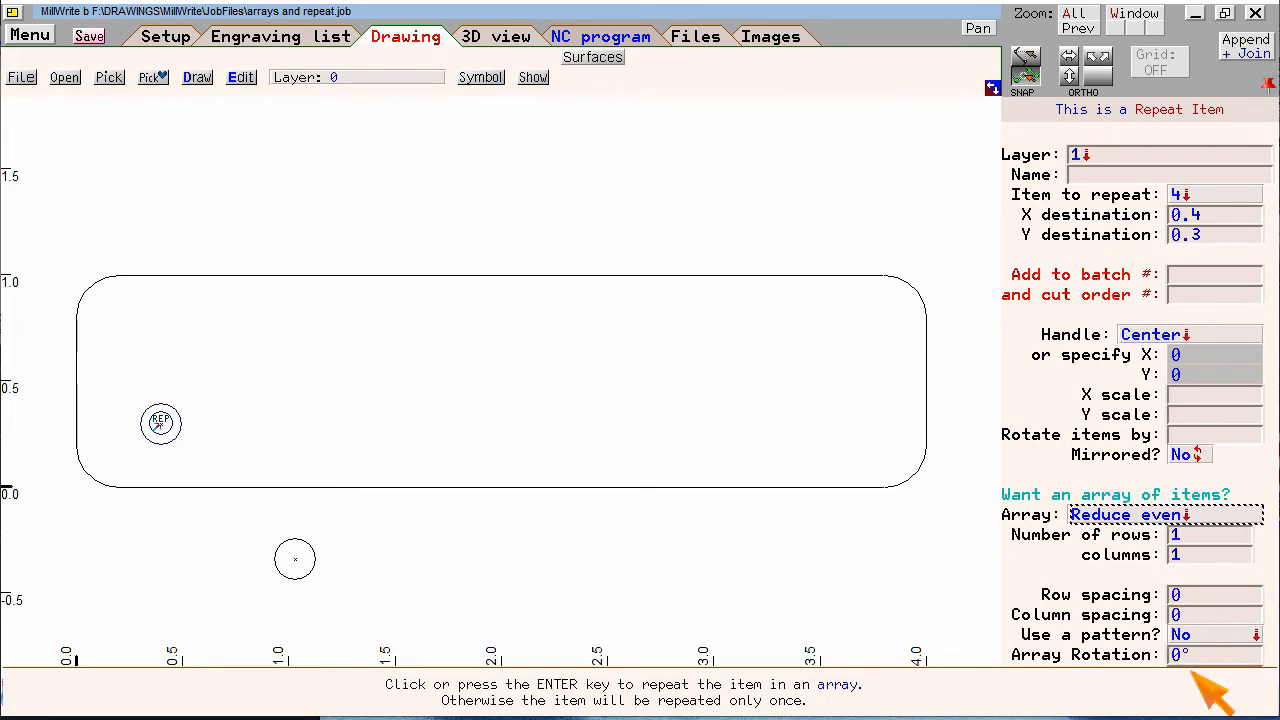
left_click(1232, 634)
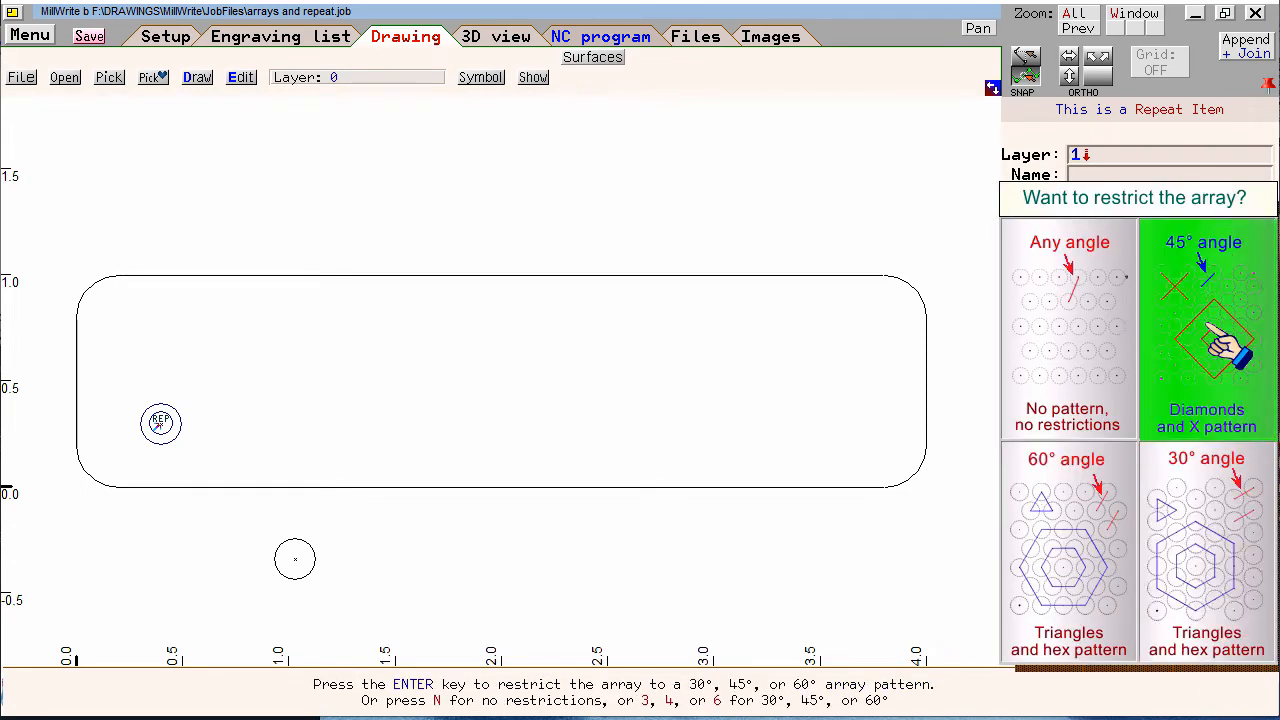
left_click(1210, 300)
Set the repeat array to 3 rows and 18 columns with a column spacing of 0.2
left_click(1143, 534)
left_click(1129, 537)
type("3")
key("Return")
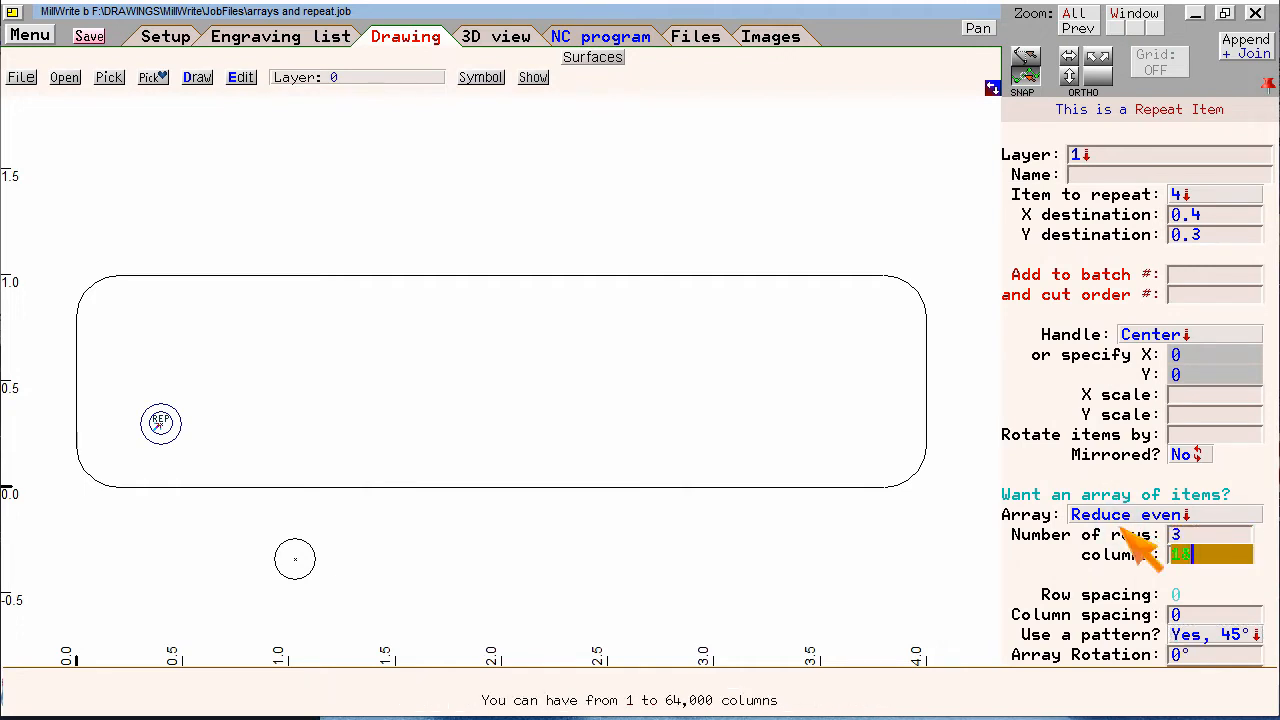
type("8")
key("Return")
type(".2")
key("Return")
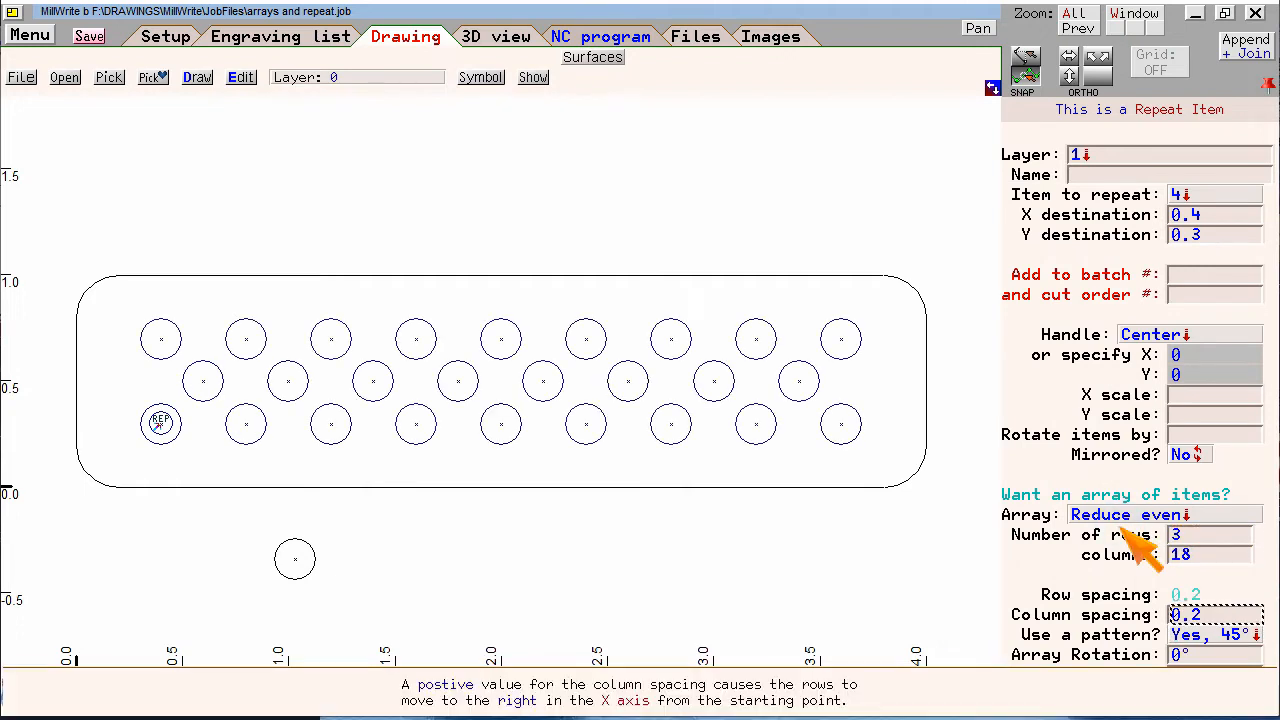
Inspect the plate with the repeated circles as a 3D model and return to the drawing
left_click(496, 36)
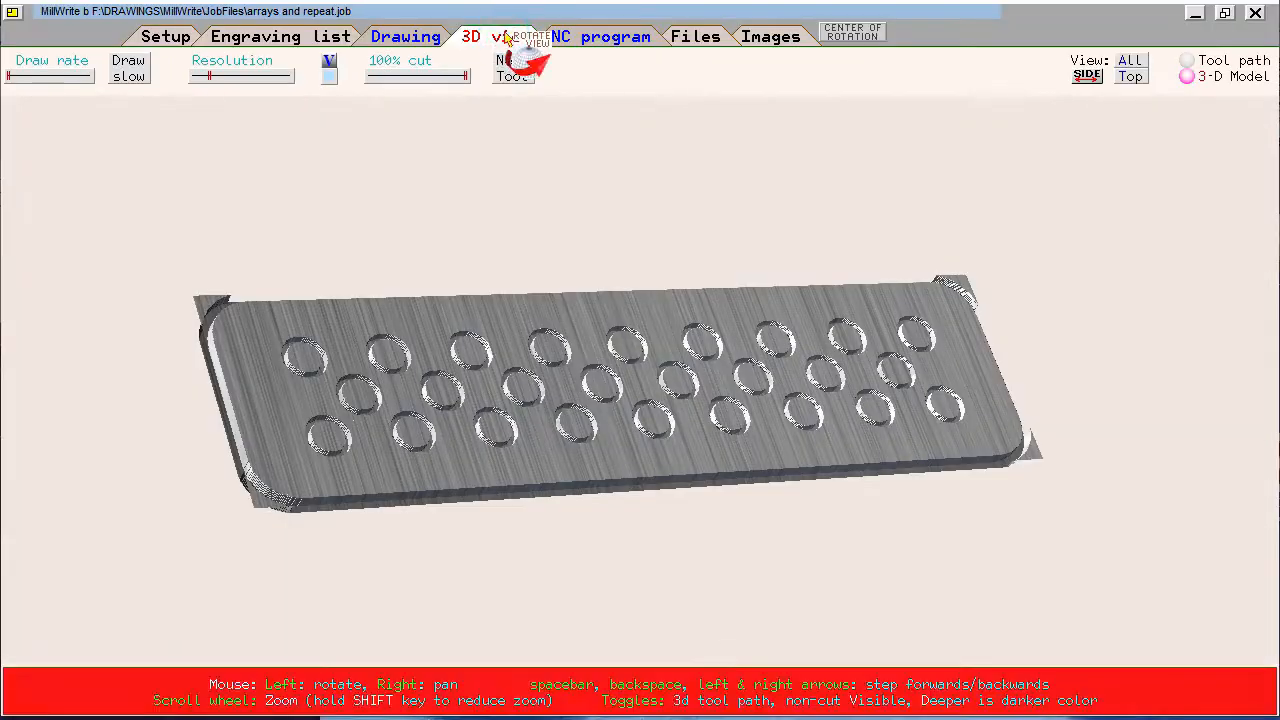
mouse_move(701, 222)
left_mouse_down()
mouse_move(575, 272)
mouse_move(750, 282)
left_mouse_up()
scroll(599, 272, "up", 3)
left_click(420, 38)
Assign the Flex Link function to the pointer for editing links, such as the source circle below the plate
scroll(500, 395, "up", 2)
scroll(486, 564, "down", 1)
scroll(500, 382, "up", 1)
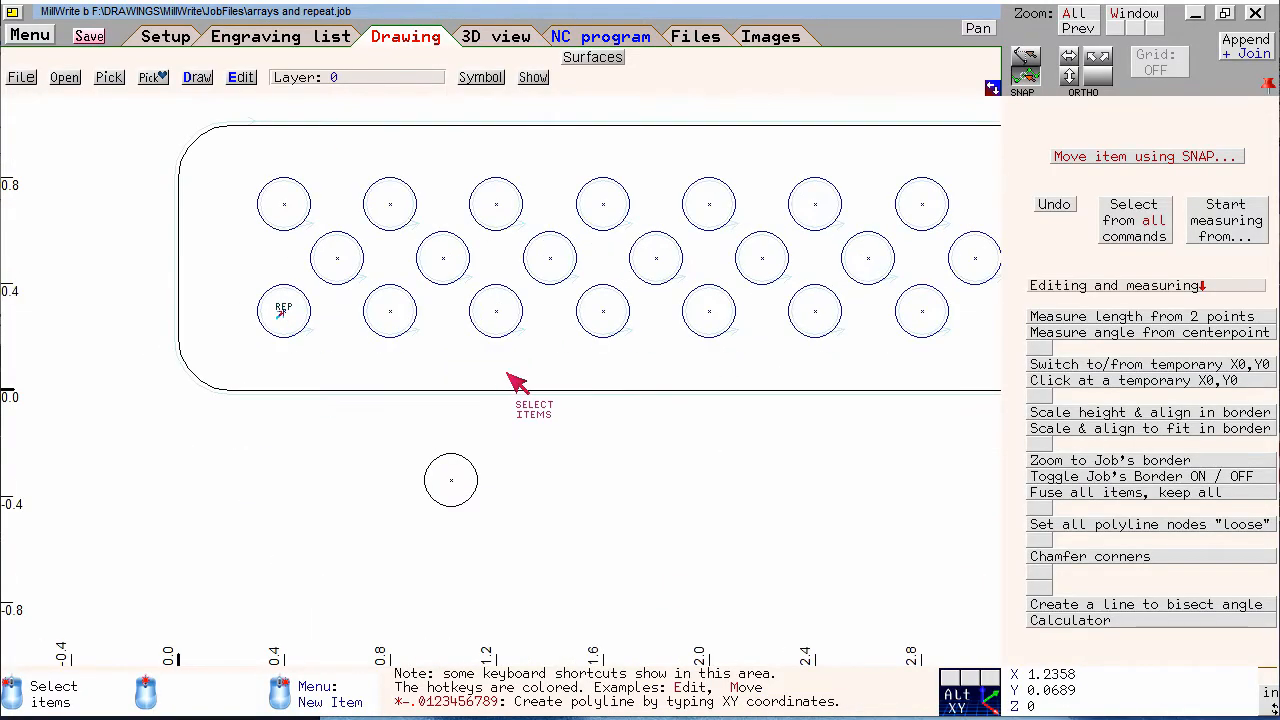
scroll(507, 372, "up", 1)
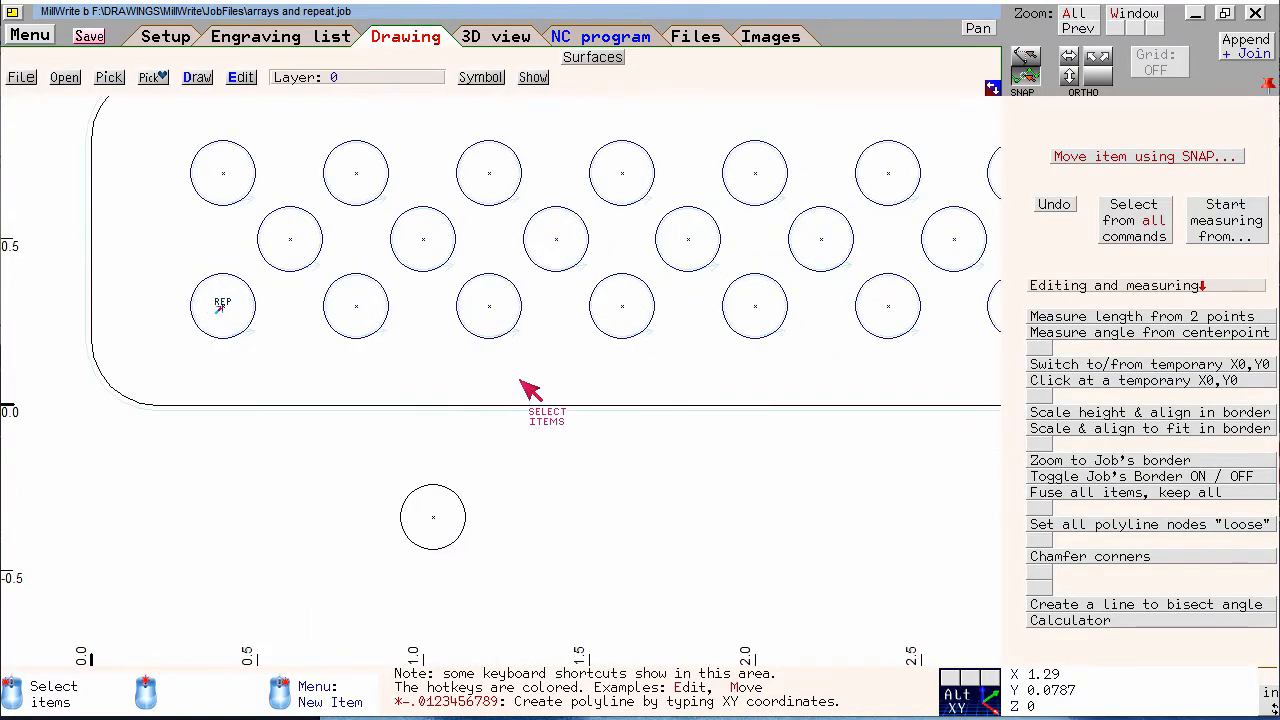
mouse_move(597, 451)
middle_mouse_down()
mouse_move(541, 553)
mouse_move(511, 555)
middle_mouse_up()
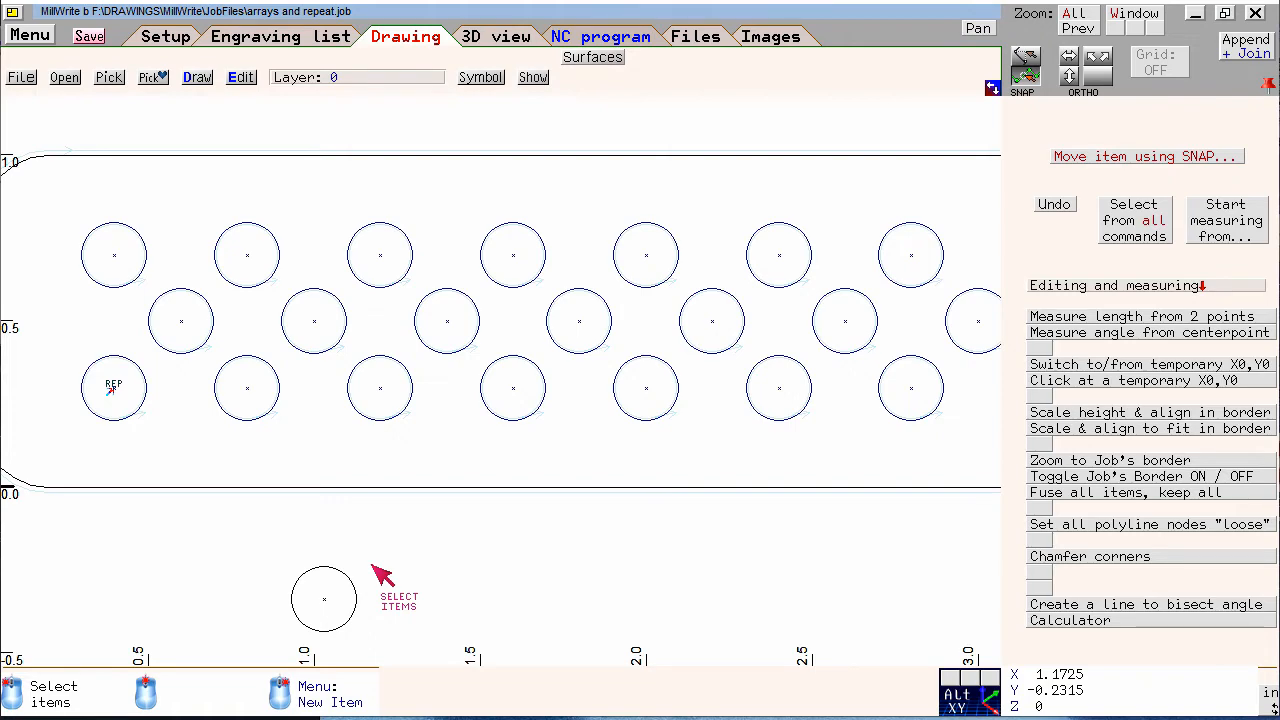
right_click(405, 545)
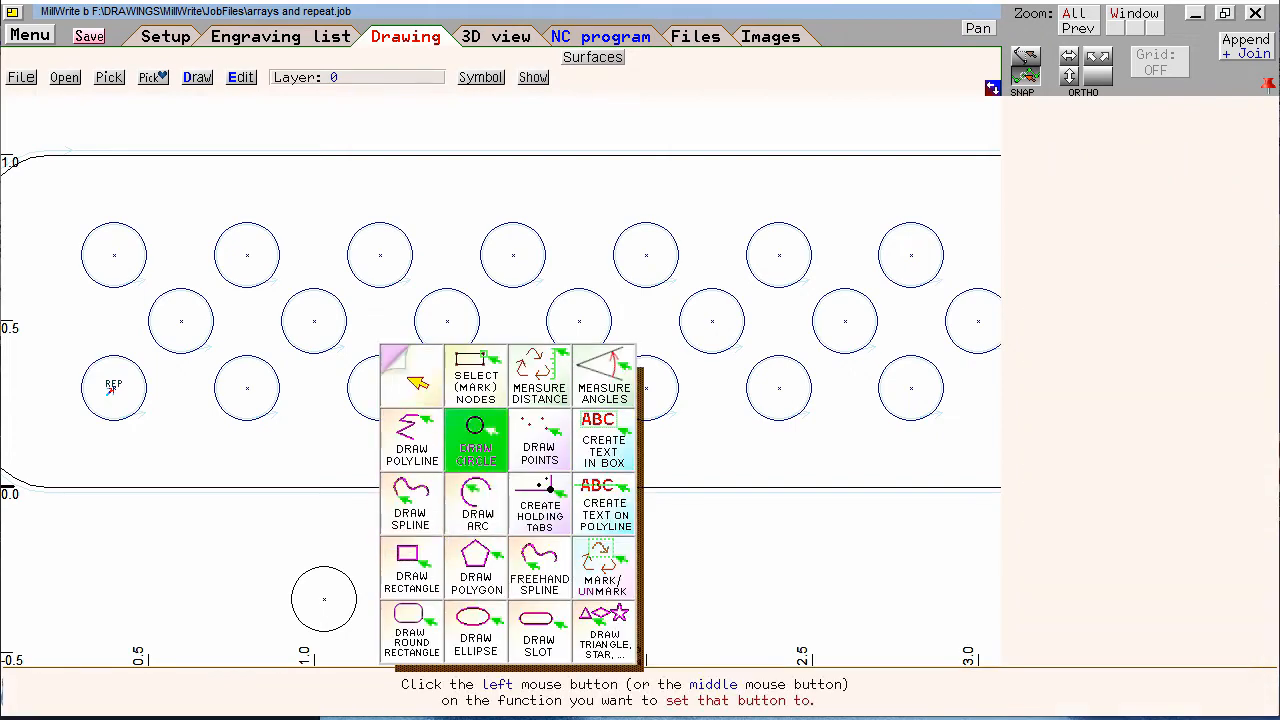
left_click(414, 380)
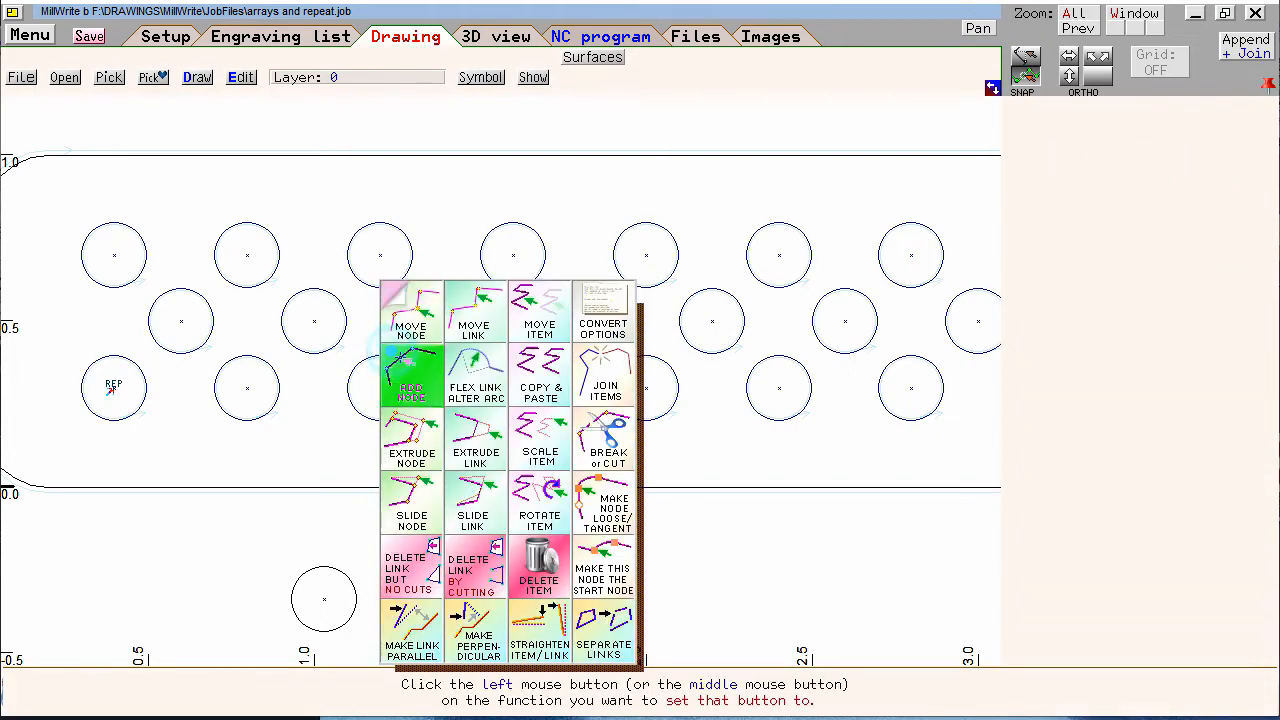
left_click(495, 400)
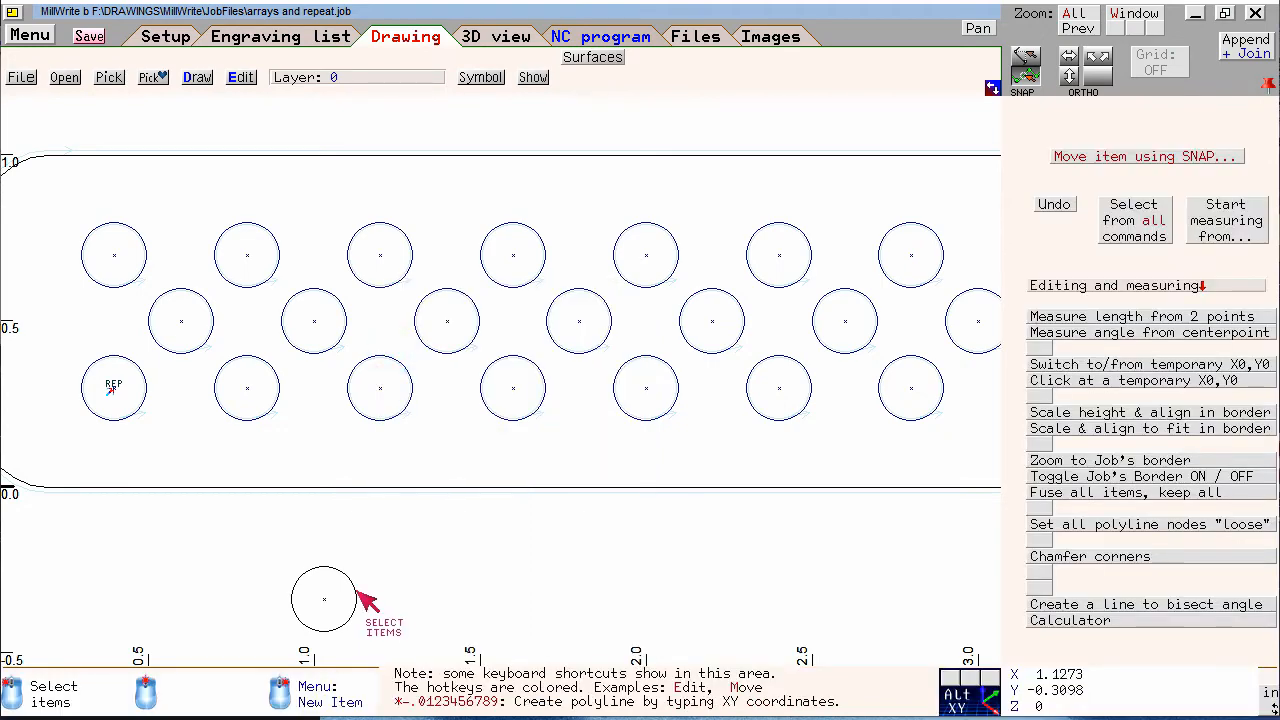
Flex the source circle below the plate to a larger size and back to a diameter of about 0.2
left_click(348, 573)
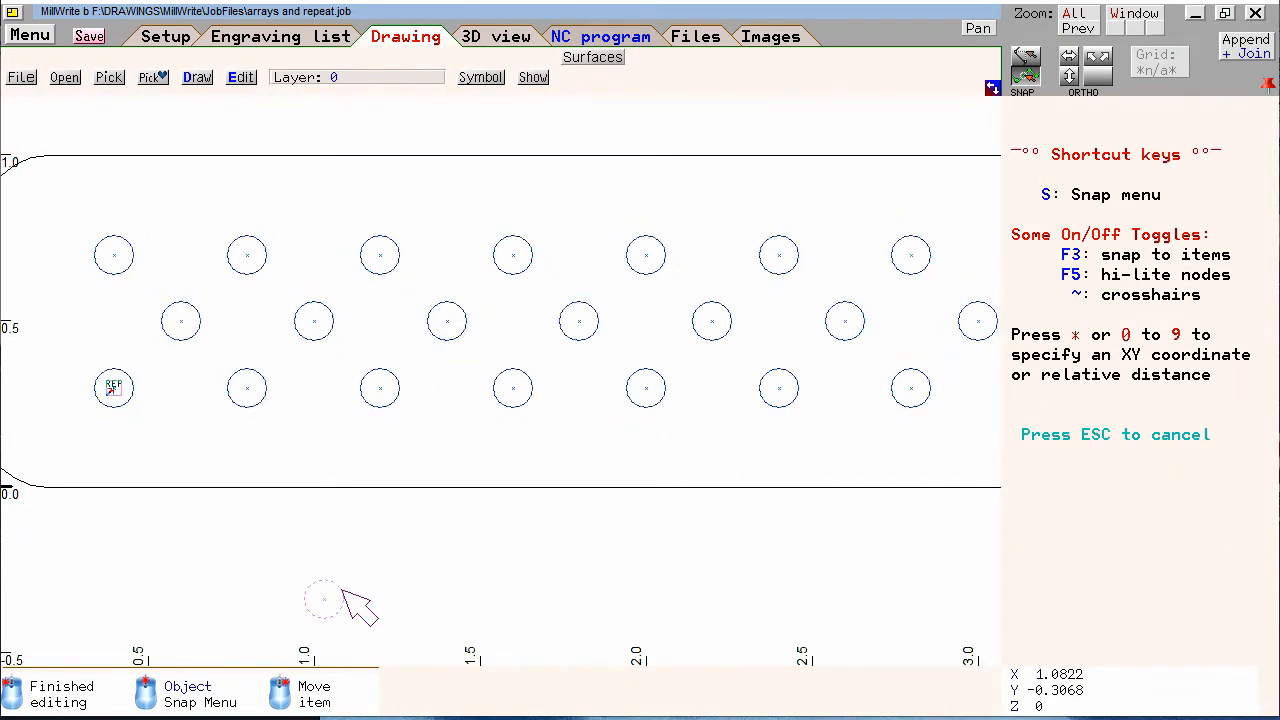
left_click(354, 581)
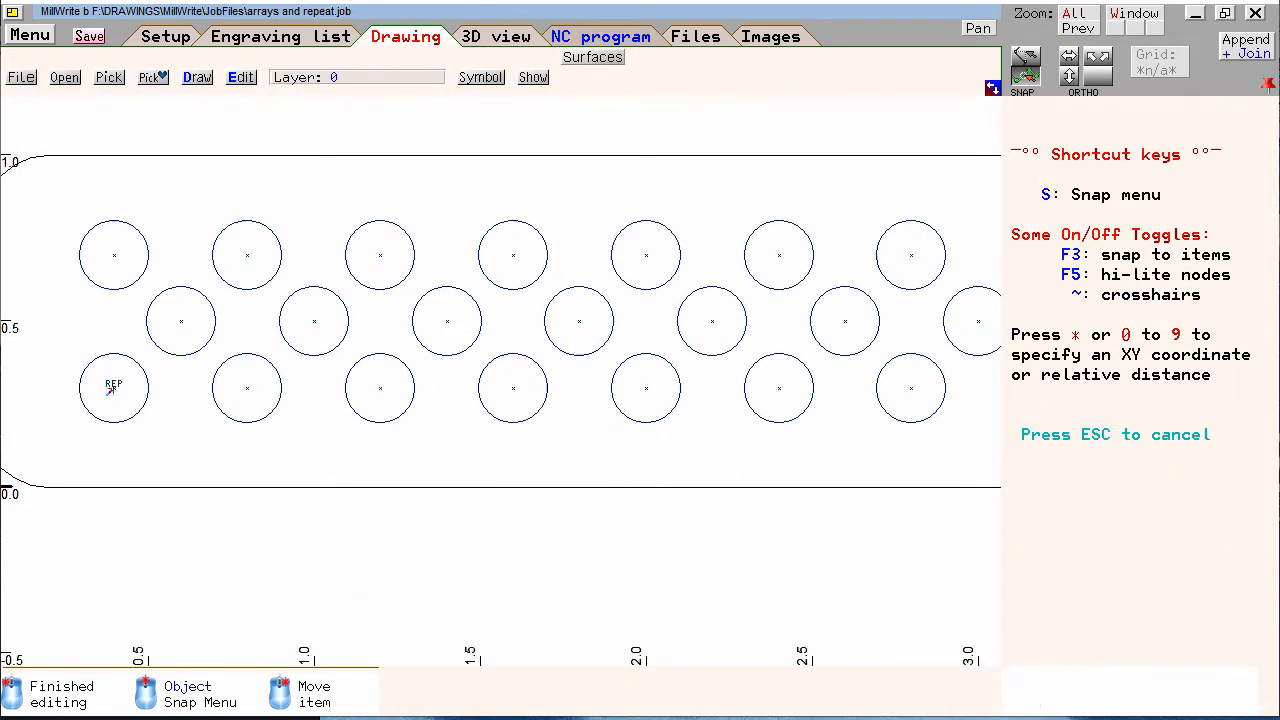
left_click(368, 586)
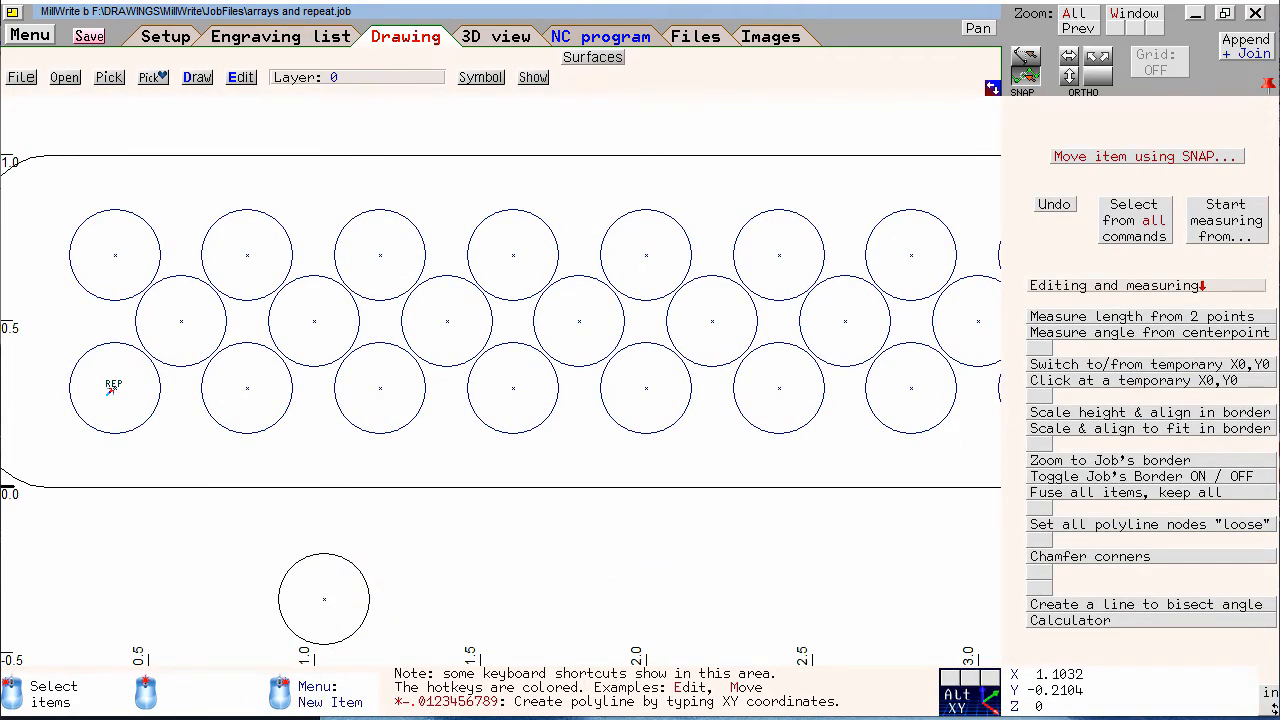
left_click(341, 559)
left_click(338, 569)
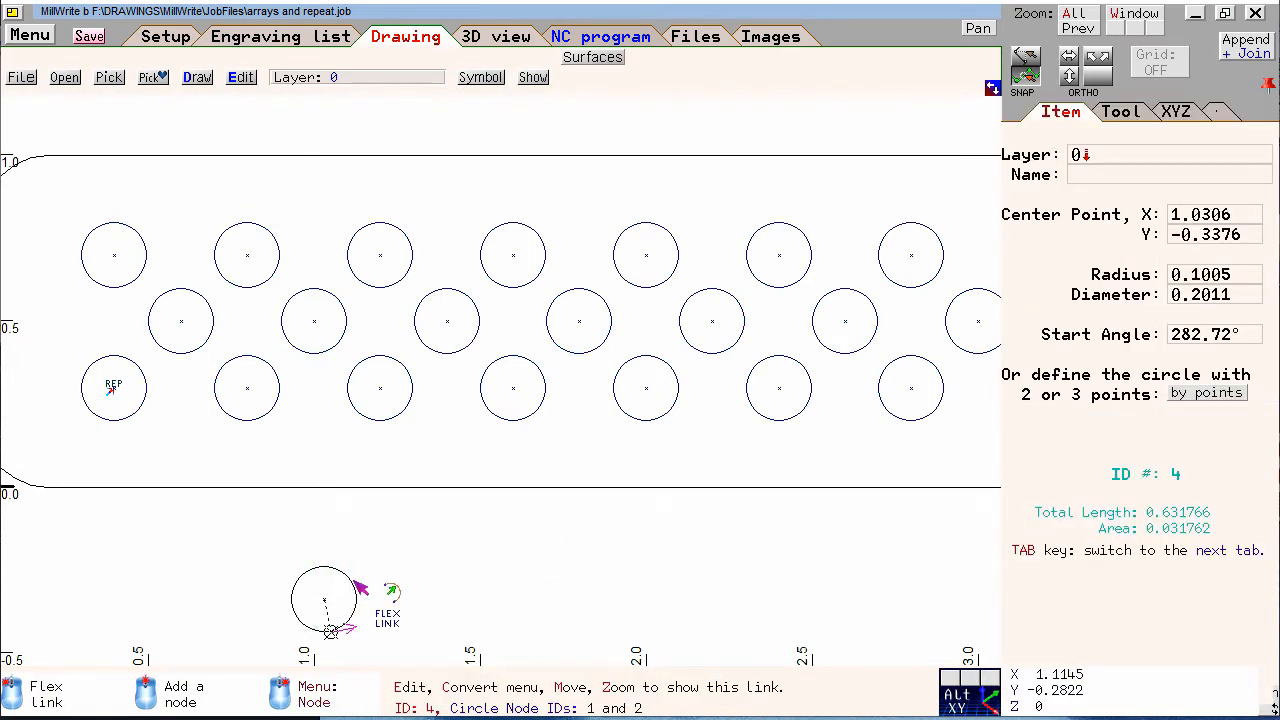
Delete the source circle and draw a slanted slot below the plate, about 0.2 between centers with a radius of about 0.08
key("Delete")
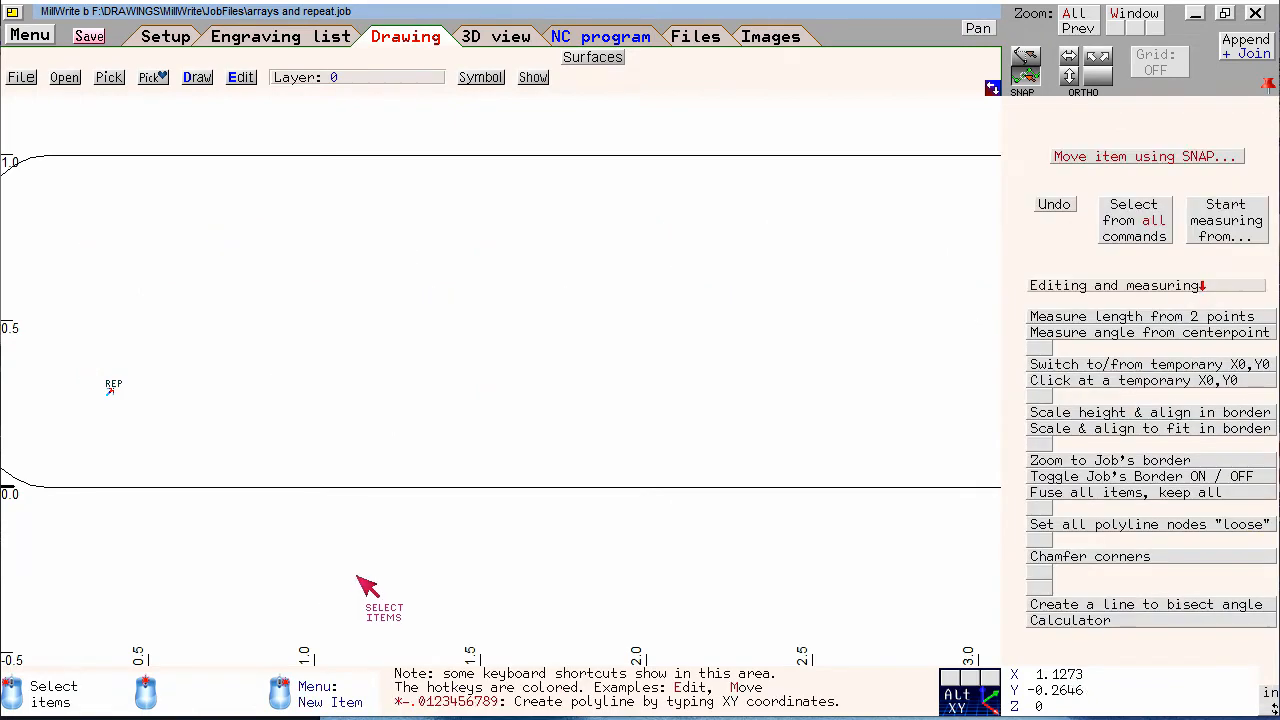
right_click(357, 574)
left_click(498, 630)
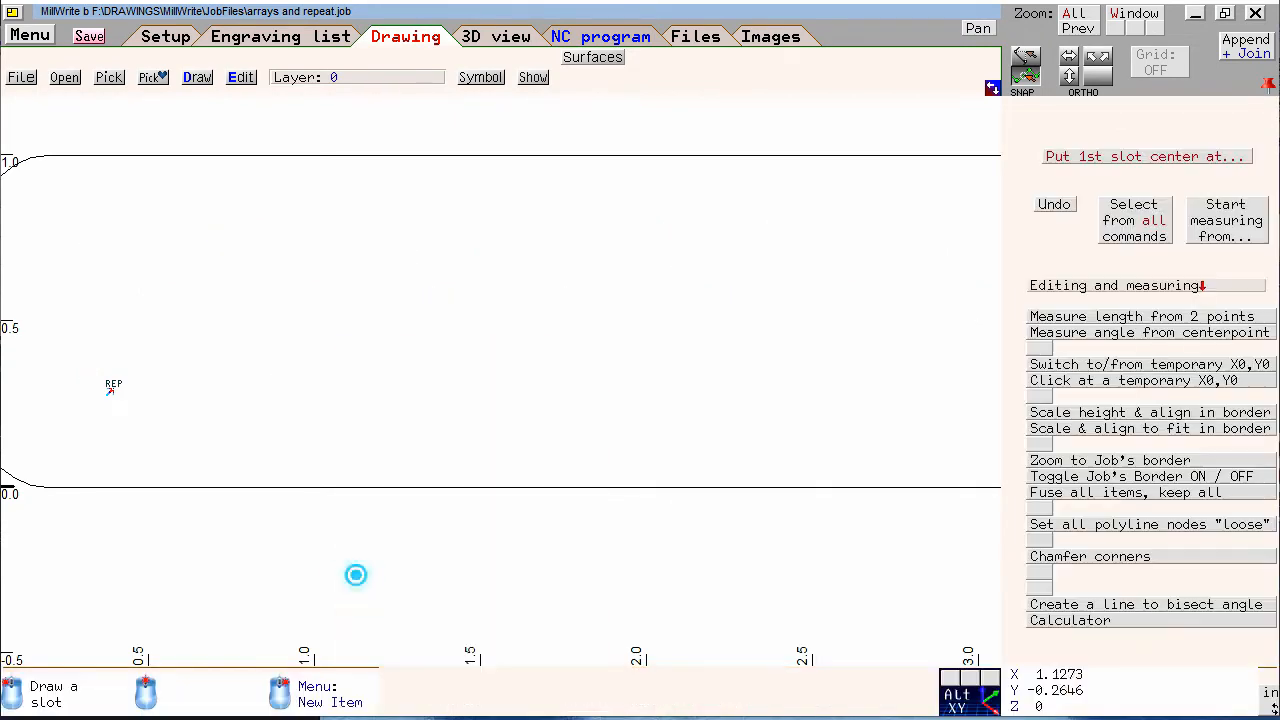
left_click(263, 560)
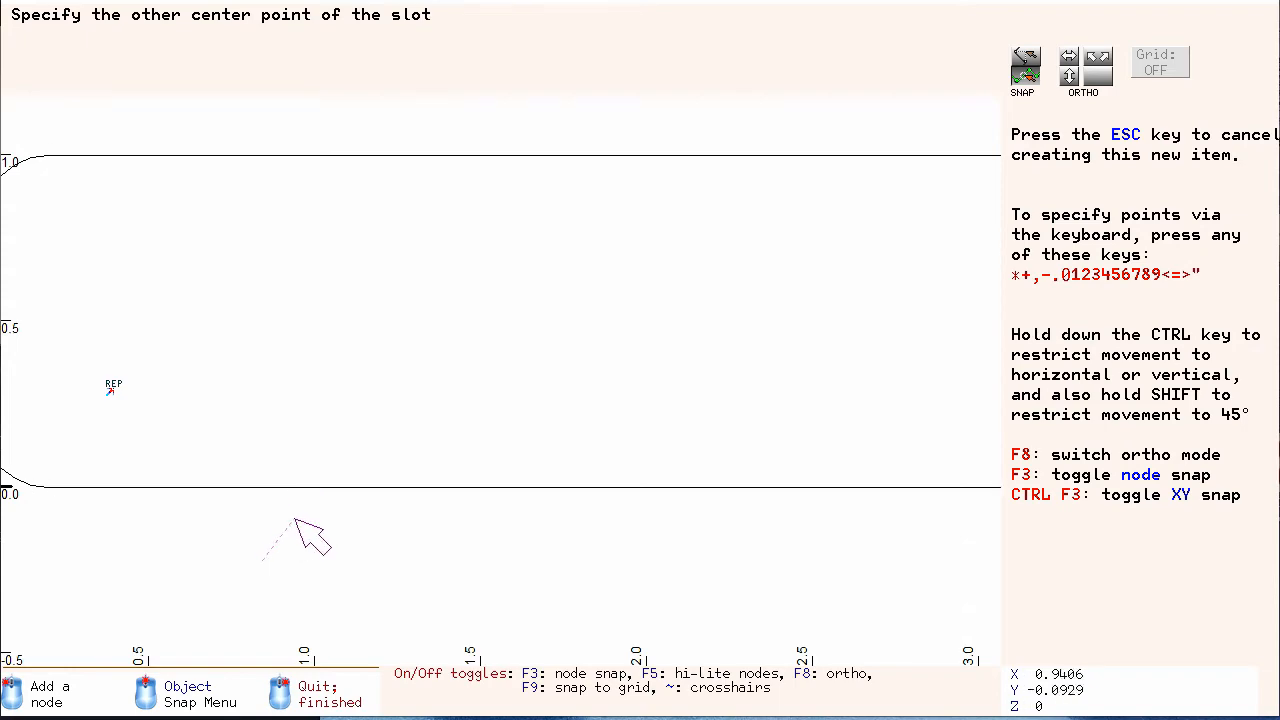
left_click(295, 519)
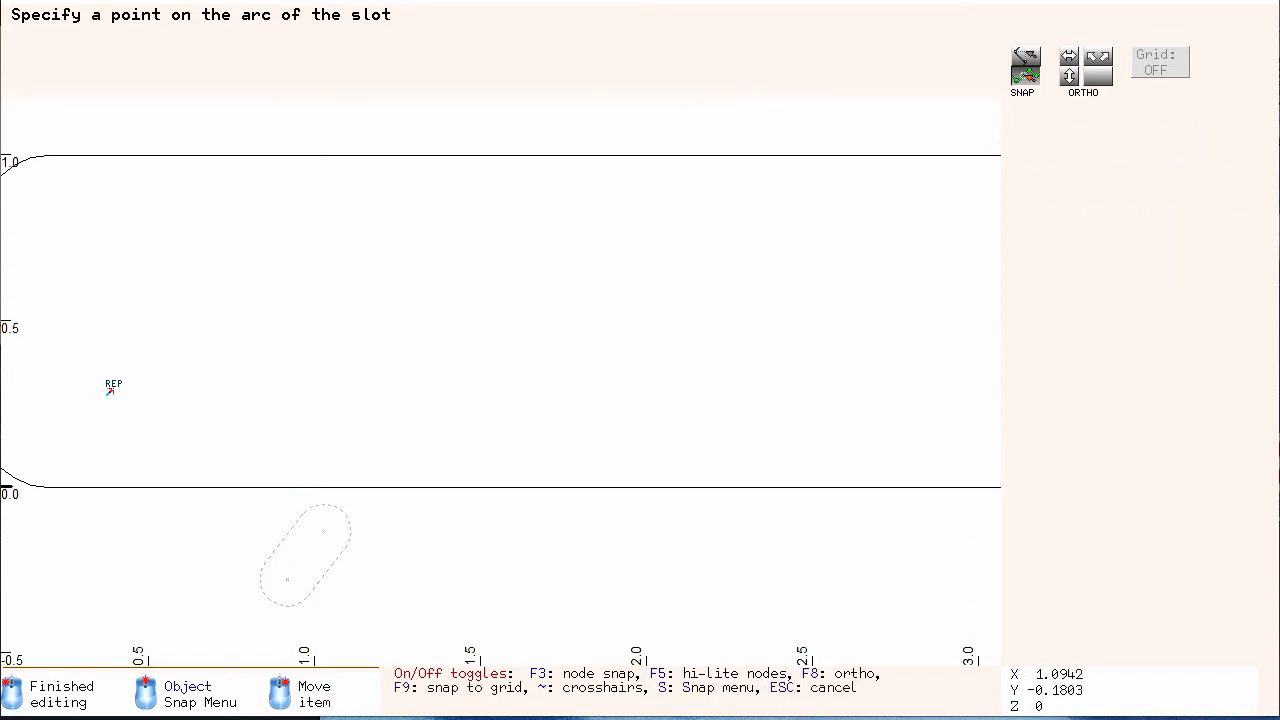
left_click(350, 546)
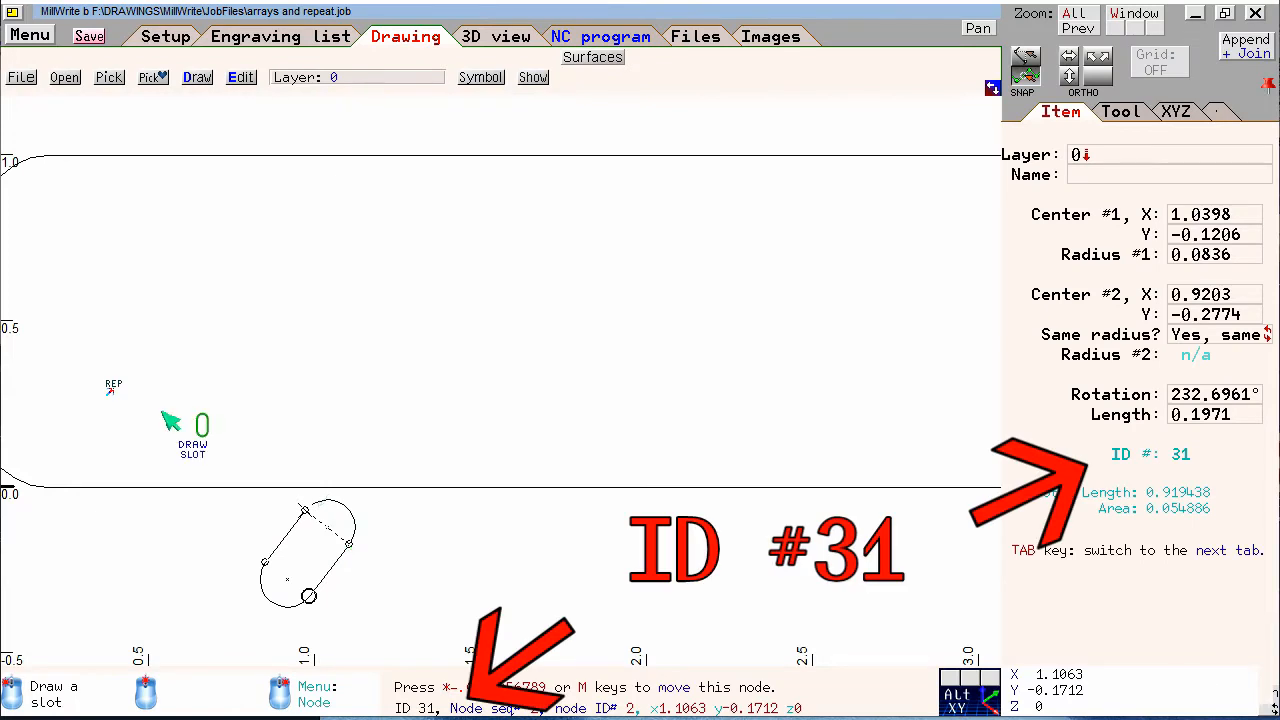
Set the repeat item on the plate to repeat item ID 31, the slot below the plate
left_click(108, 388)
left_click(113, 387)
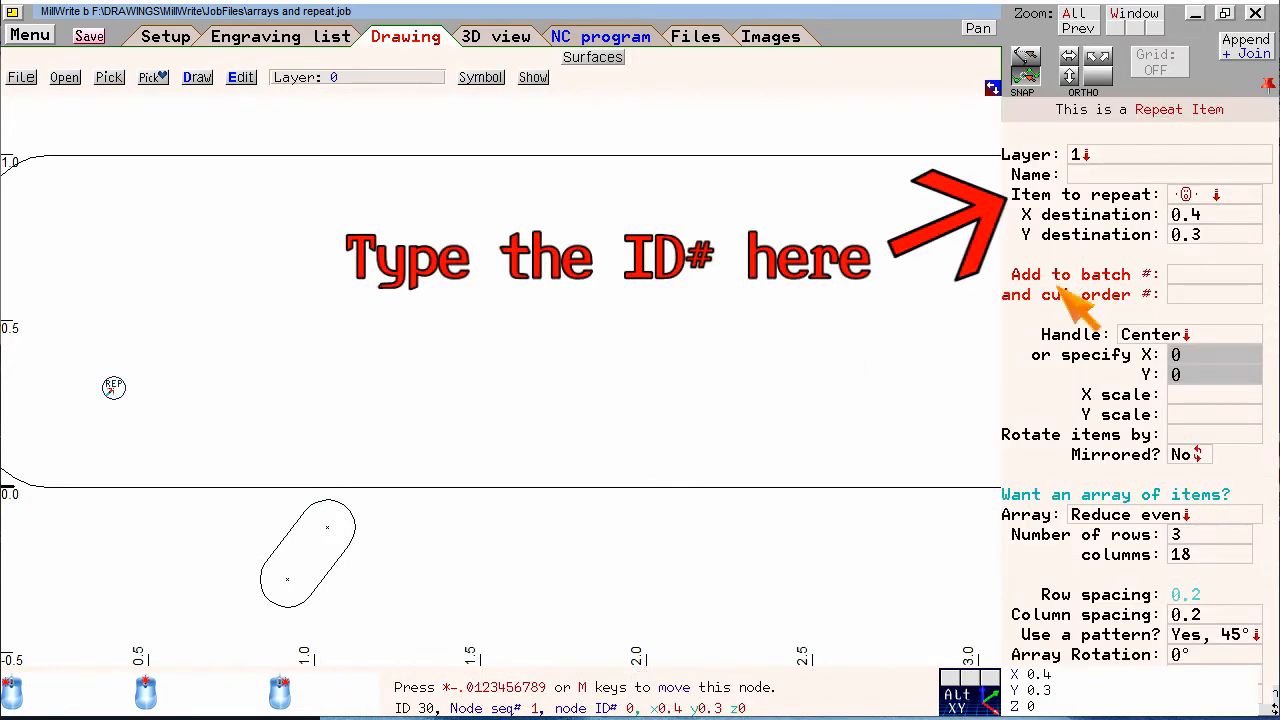
left_click(1078, 198)
type("31")
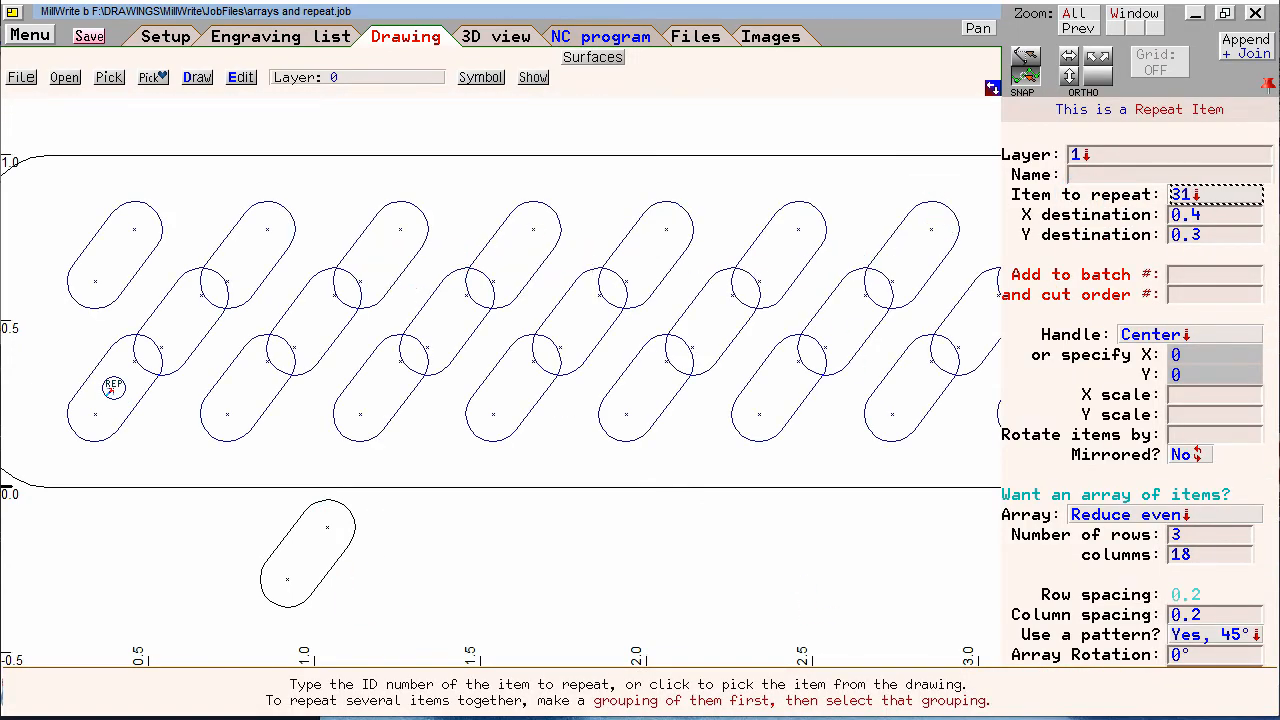
Shorten and steepen the source slot below the plate by moving its upper center node to about X 0.94, Y -0.19 with Move Node
left_click(327, 527)
right_click(328, 527)
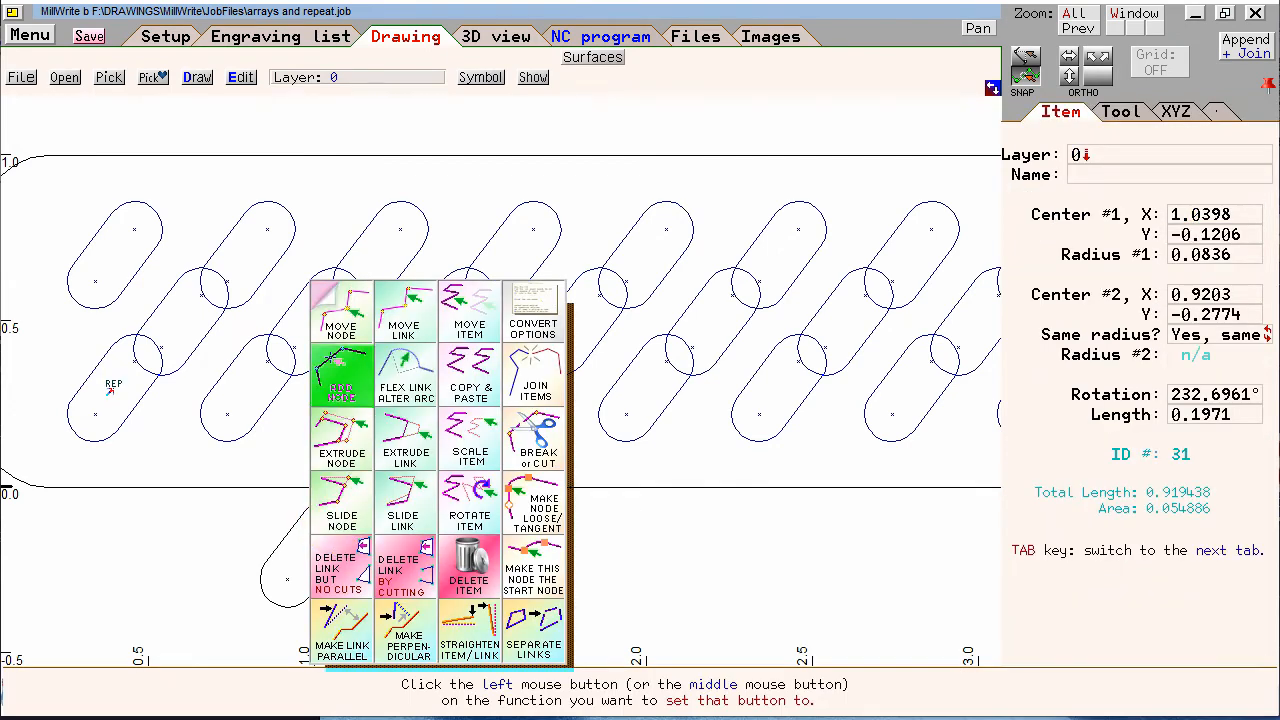
left_click(342, 315)
left_click(322, 524)
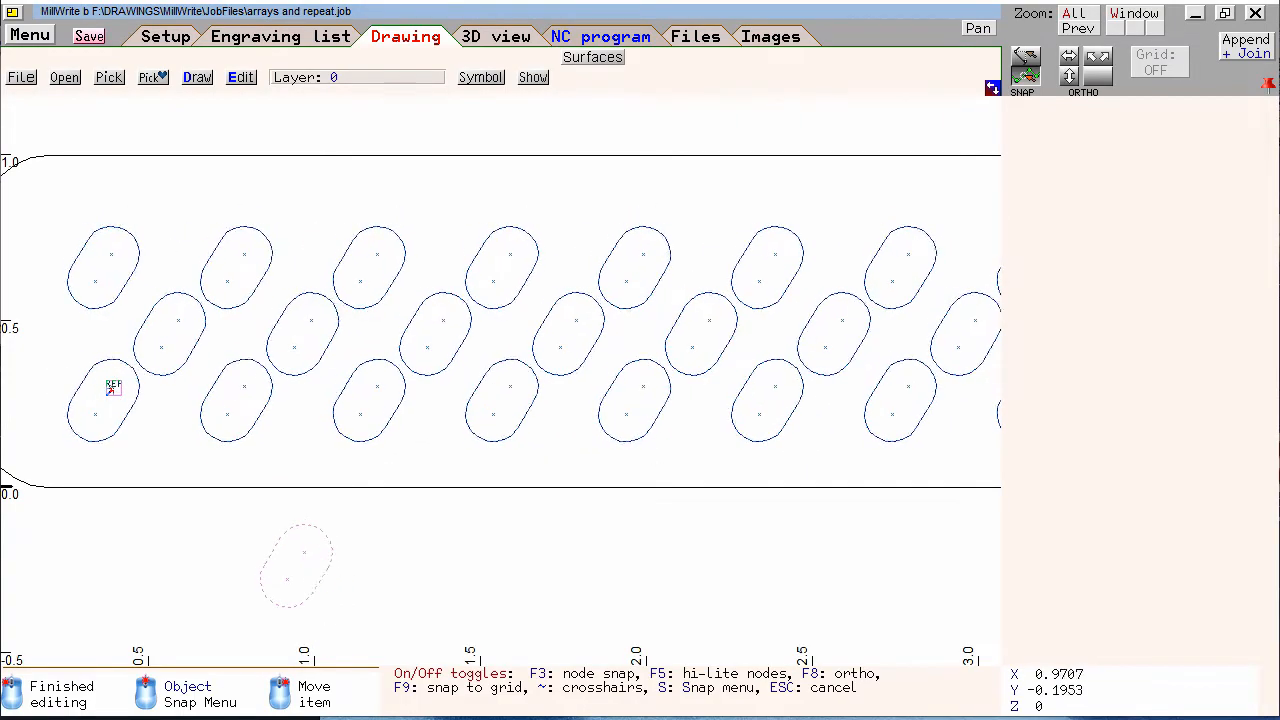
left_click(310, 567)
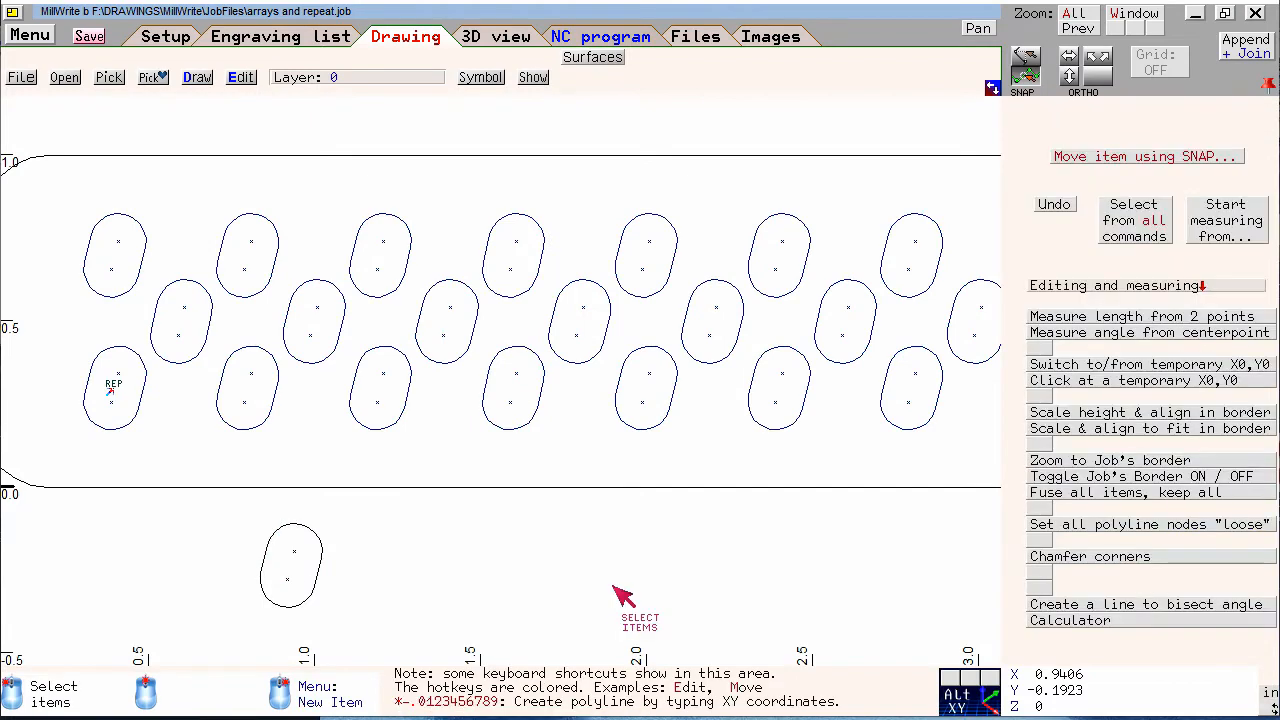
Copy the repeat item on the plate and paste the copy above the plate at about X -0.04, Y 2.25
scroll(641, 461, "down", 2)
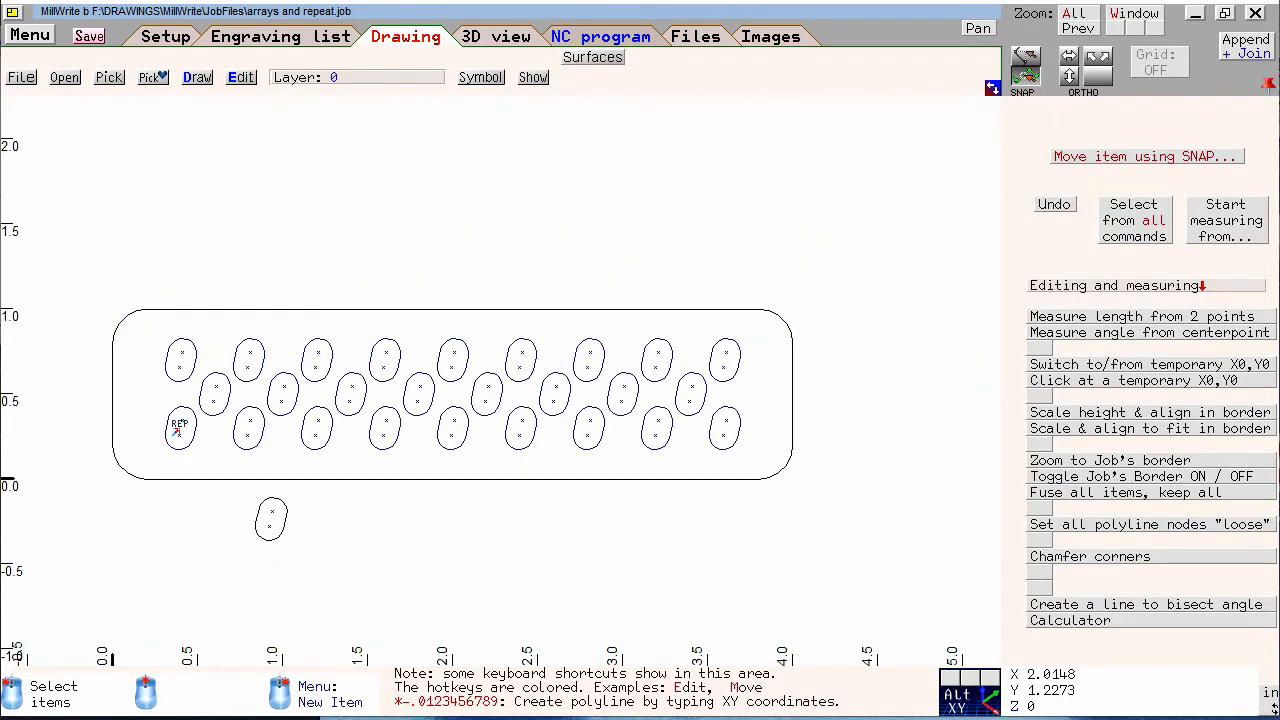
scroll(505, 385, "up", 1)
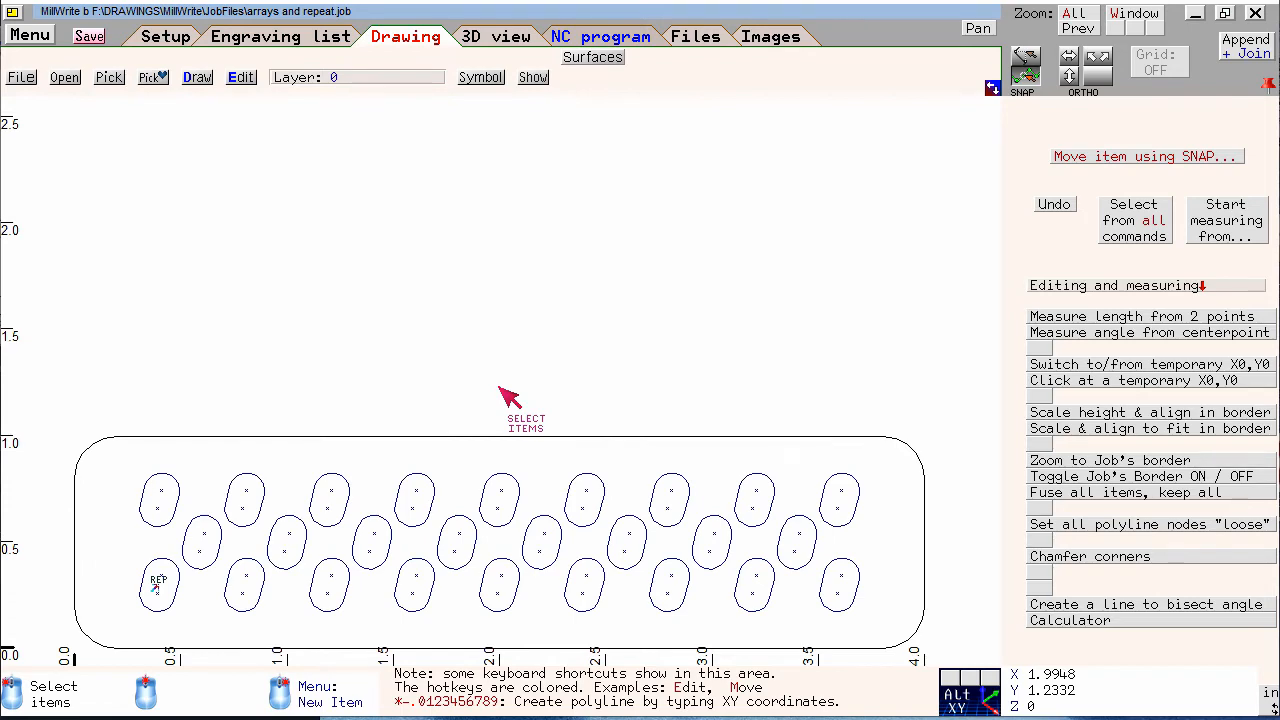
middle_click_drag(512, 340, 526, 270)
left_click(174, 512)
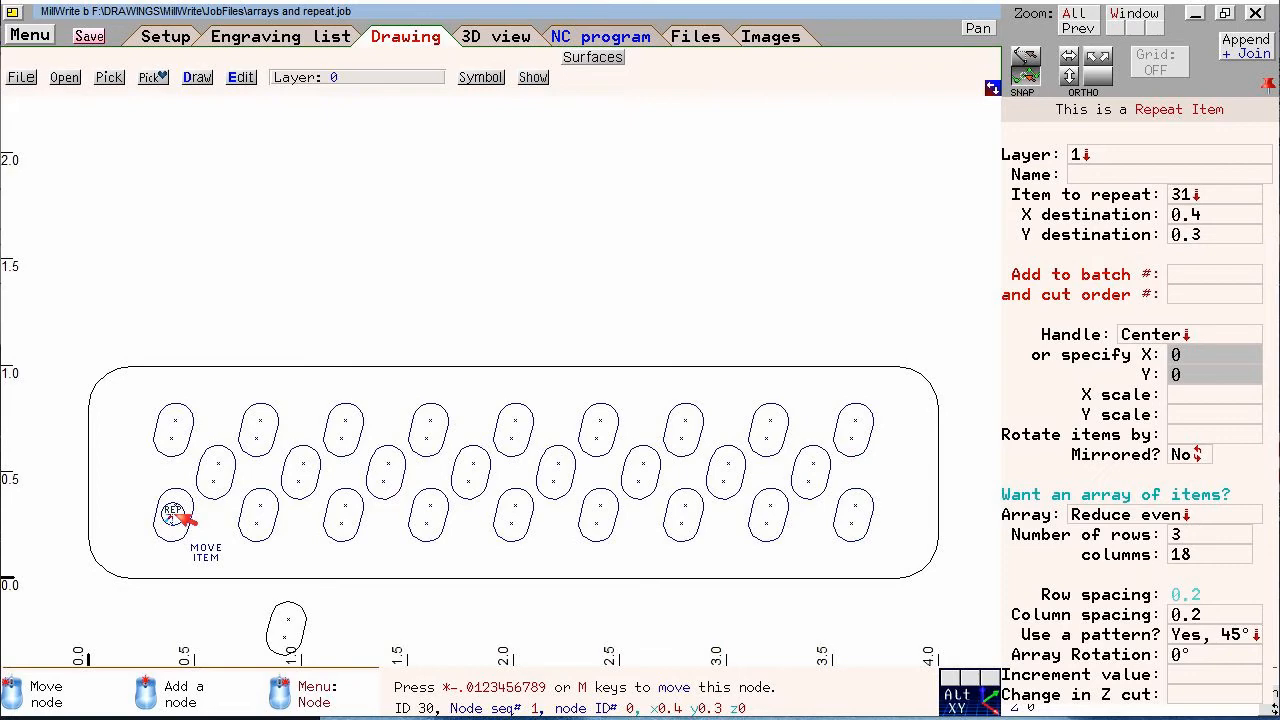
key("ctrl")
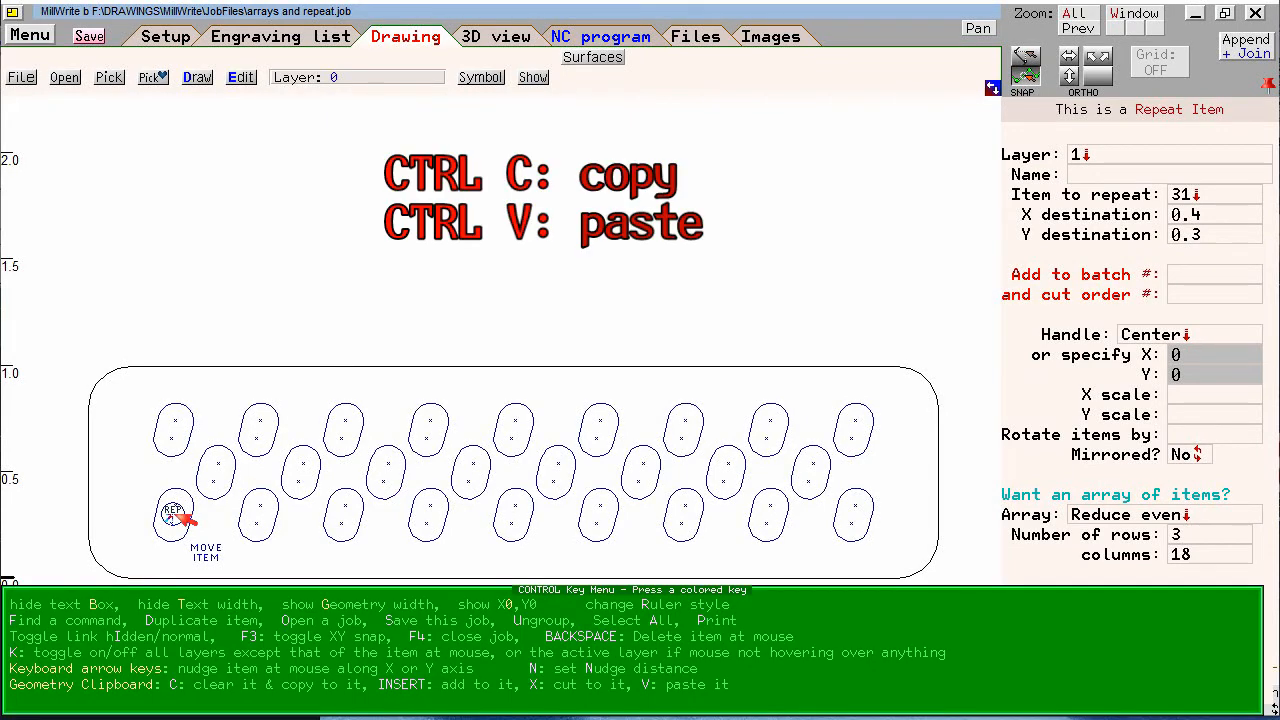
key("ctrl+c")
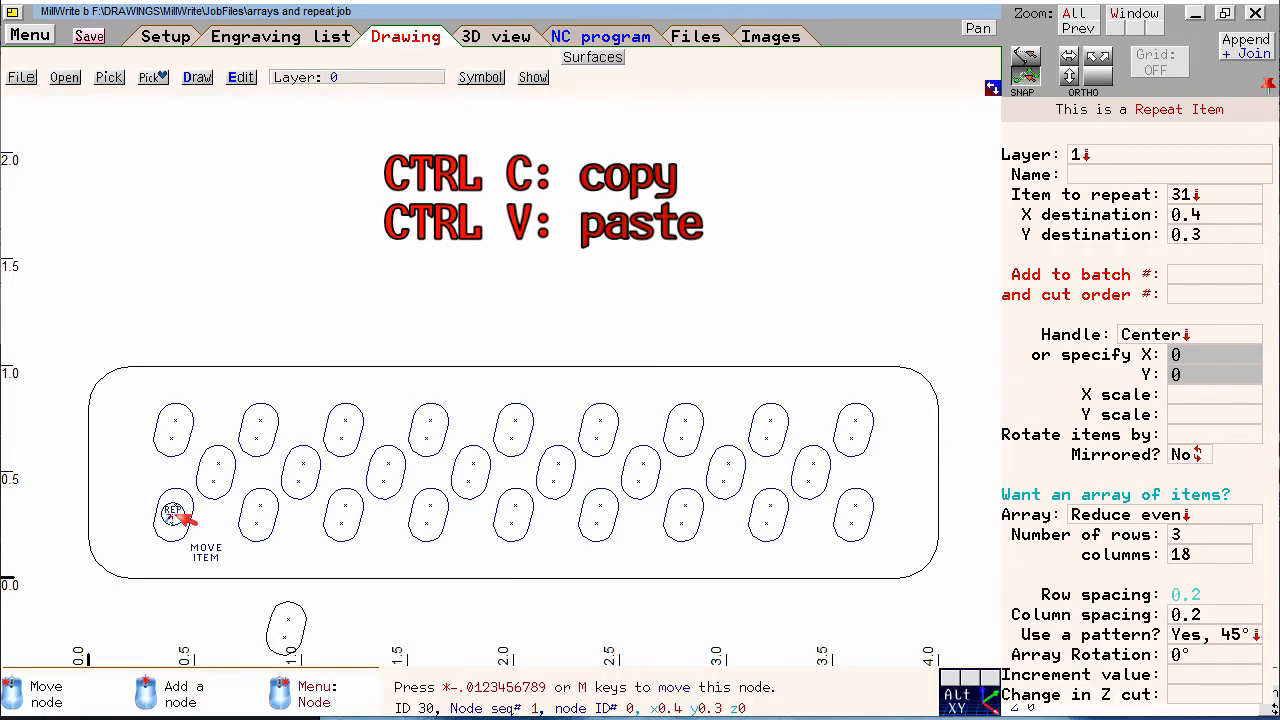
key("ctrl")
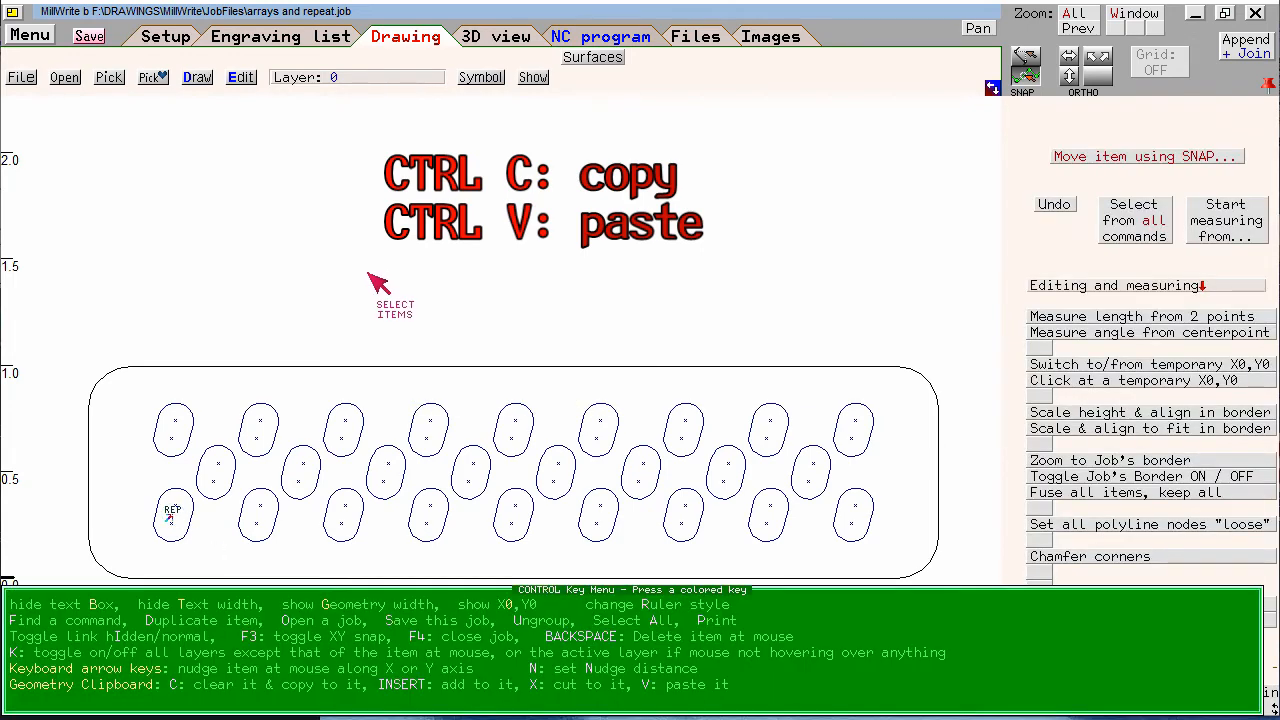
key("ctrl+v")
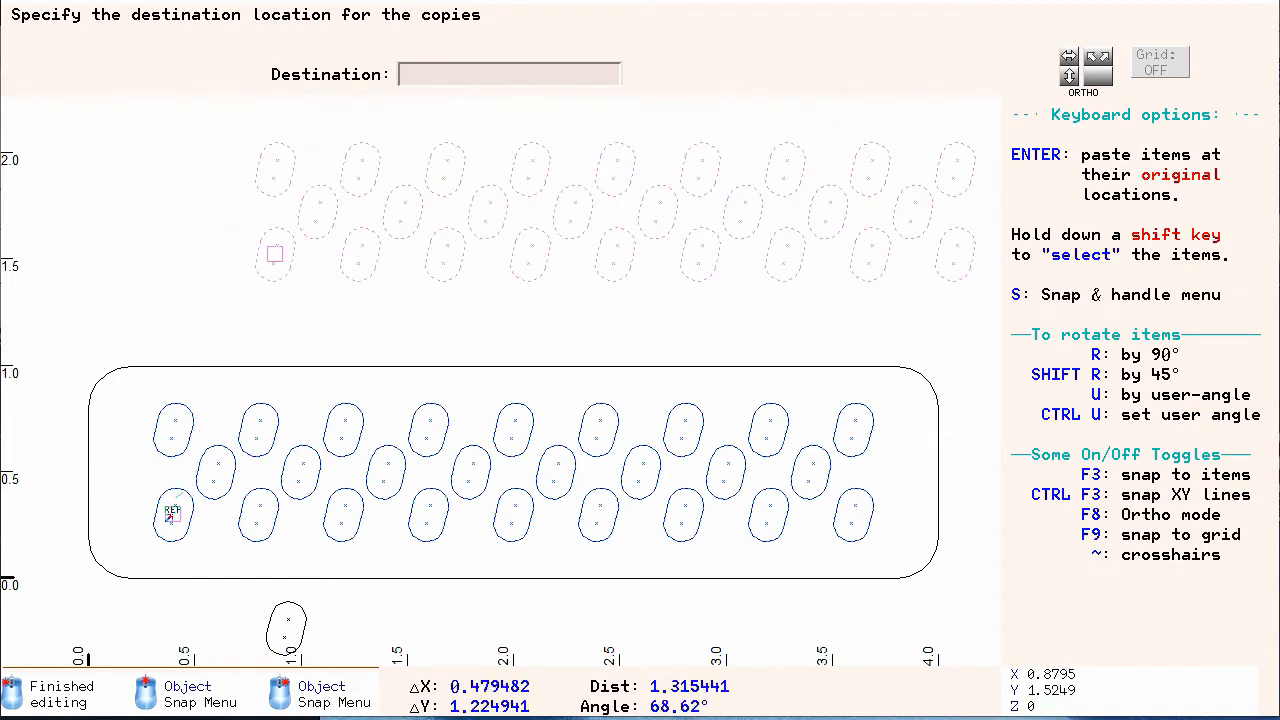
scroll(332, 201, "down", 1)
left_click(297, 301)
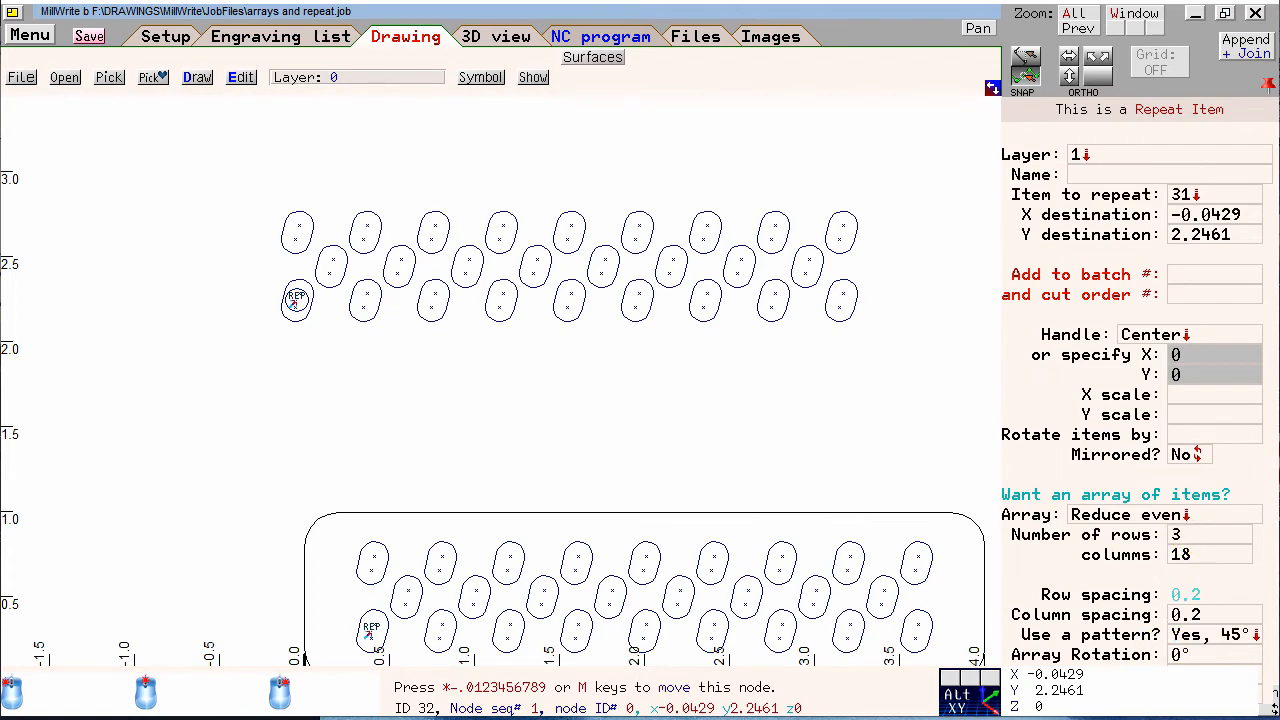
Change the pasted repeat item's array to Circular with a radius of 1
left_click(1140, 516)
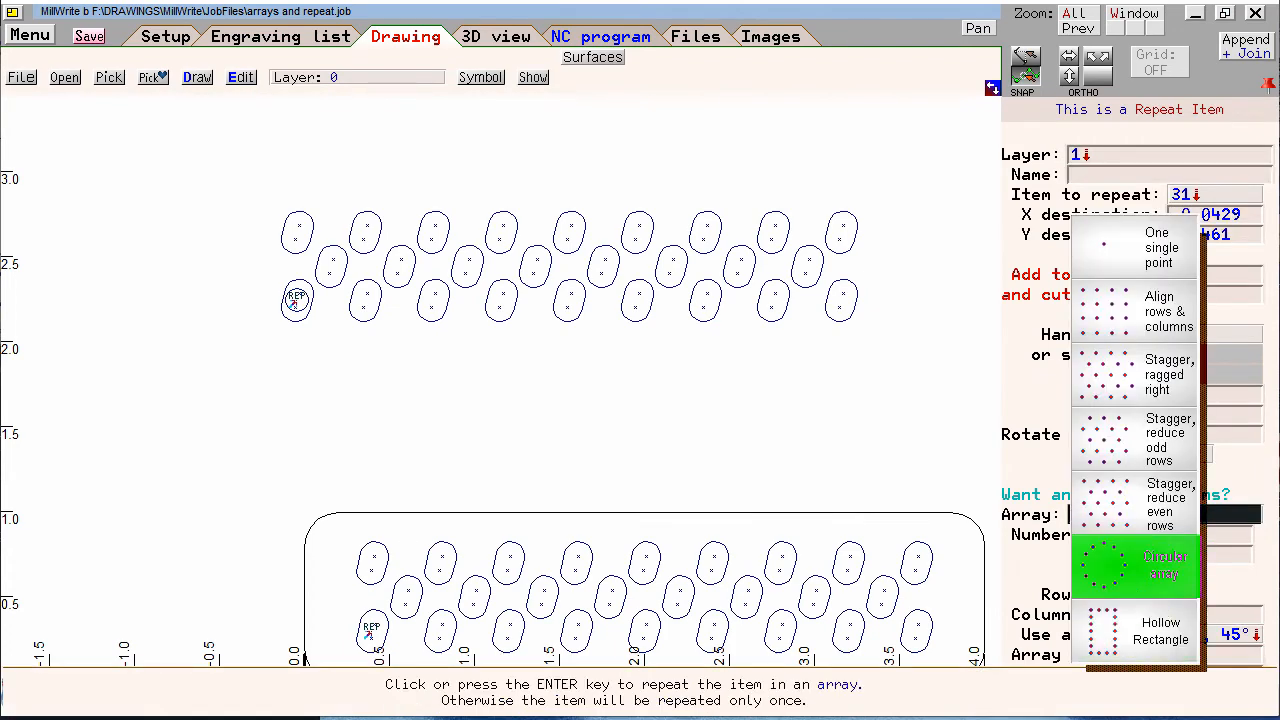
left_click(1135, 565)
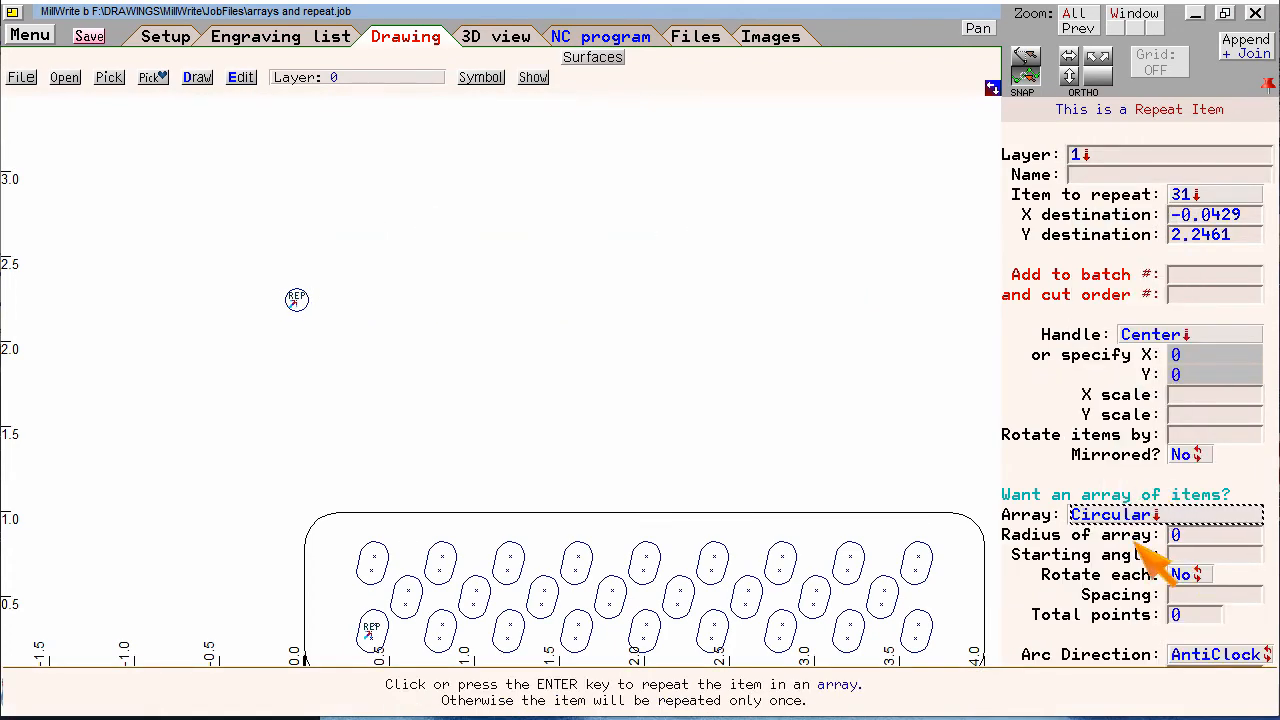
left_click(1180, 535)
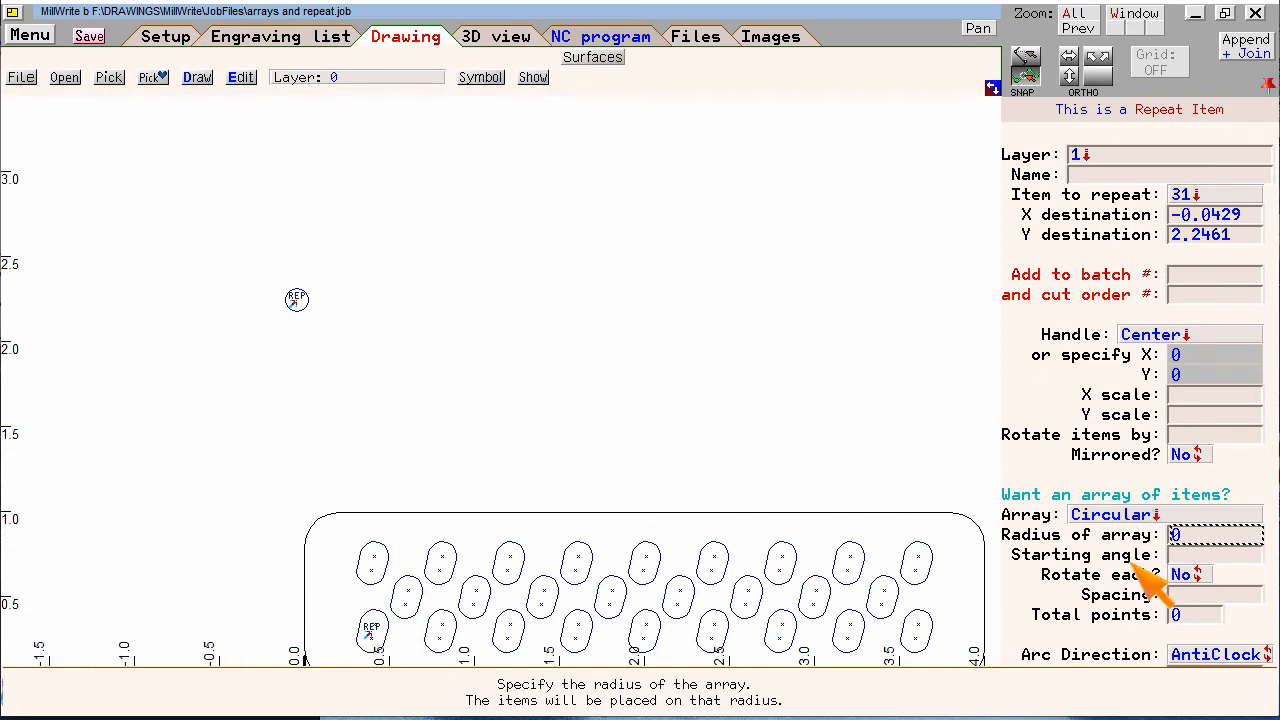
type("1")
key("Return")
key("Return")
key("Return")
Set the circular array's spacing to 6° and its total points to 6
type("6")
key("Up")
key("Up")
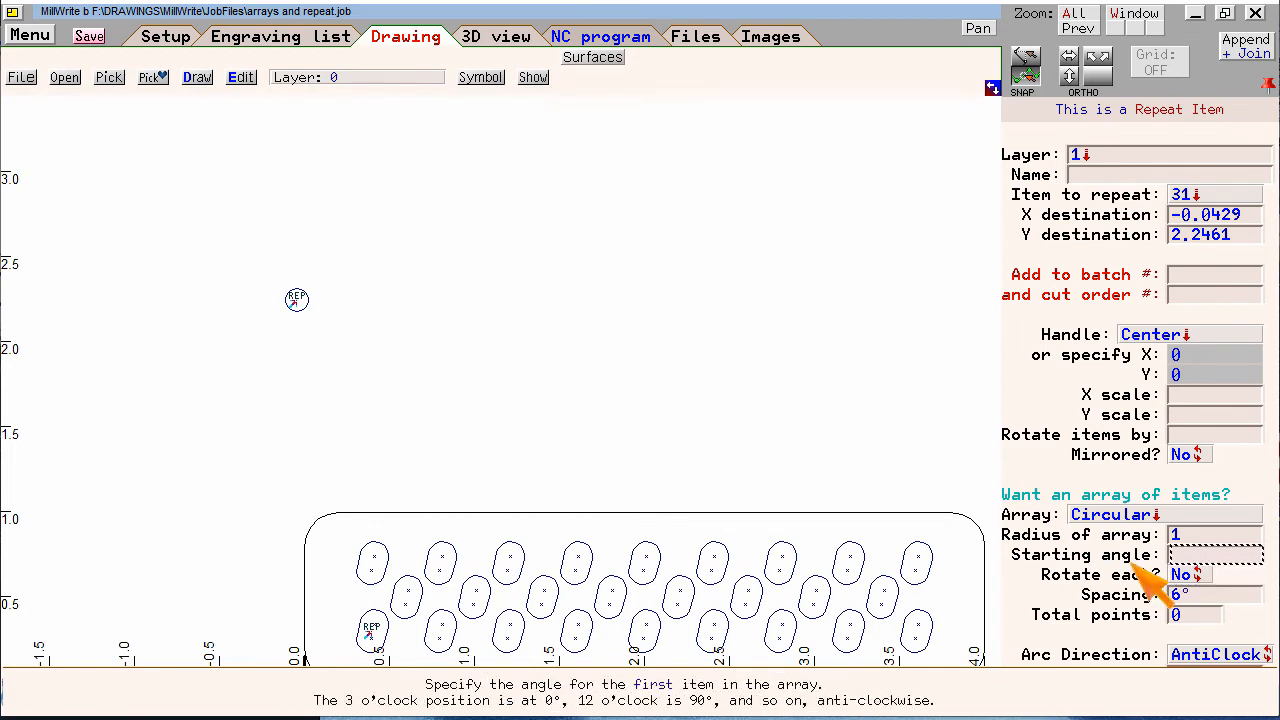
key("Down")
key("Down")
key("Down")
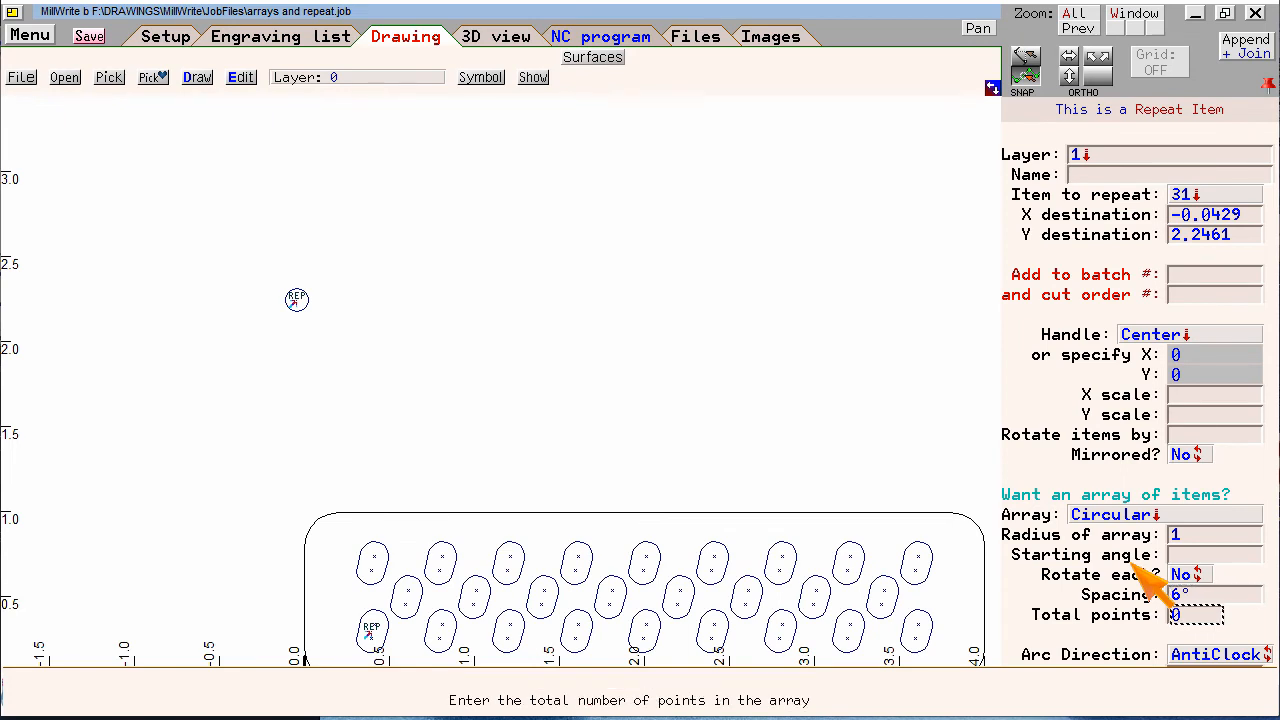
type("6")
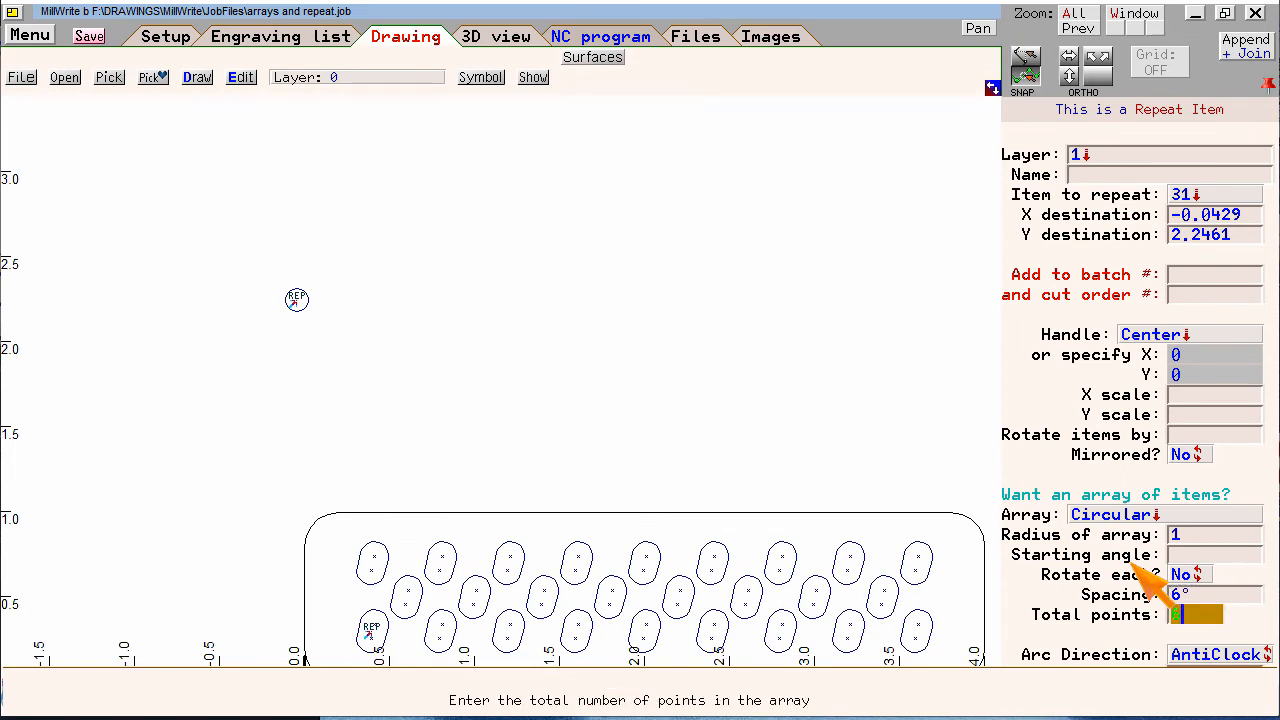
key("Return")
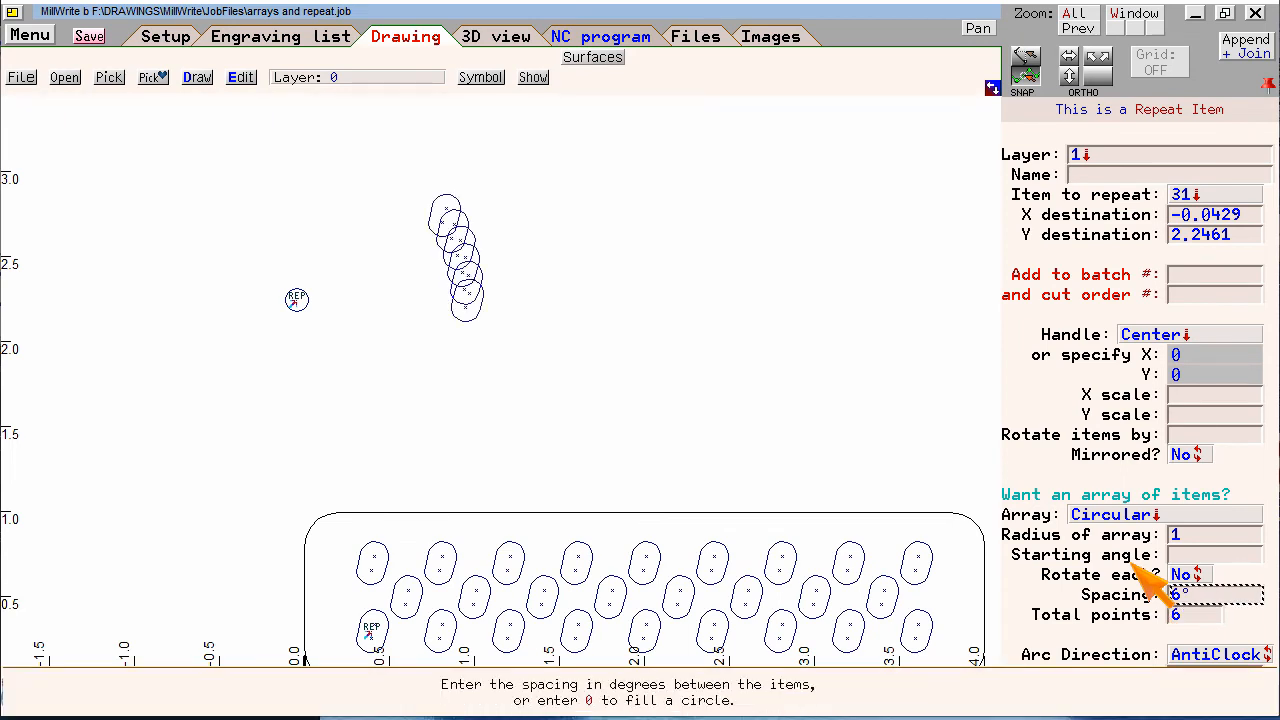
Clear the circular array's spacing so the items fill the circle, and set the total points to 12
key("BackSpace")
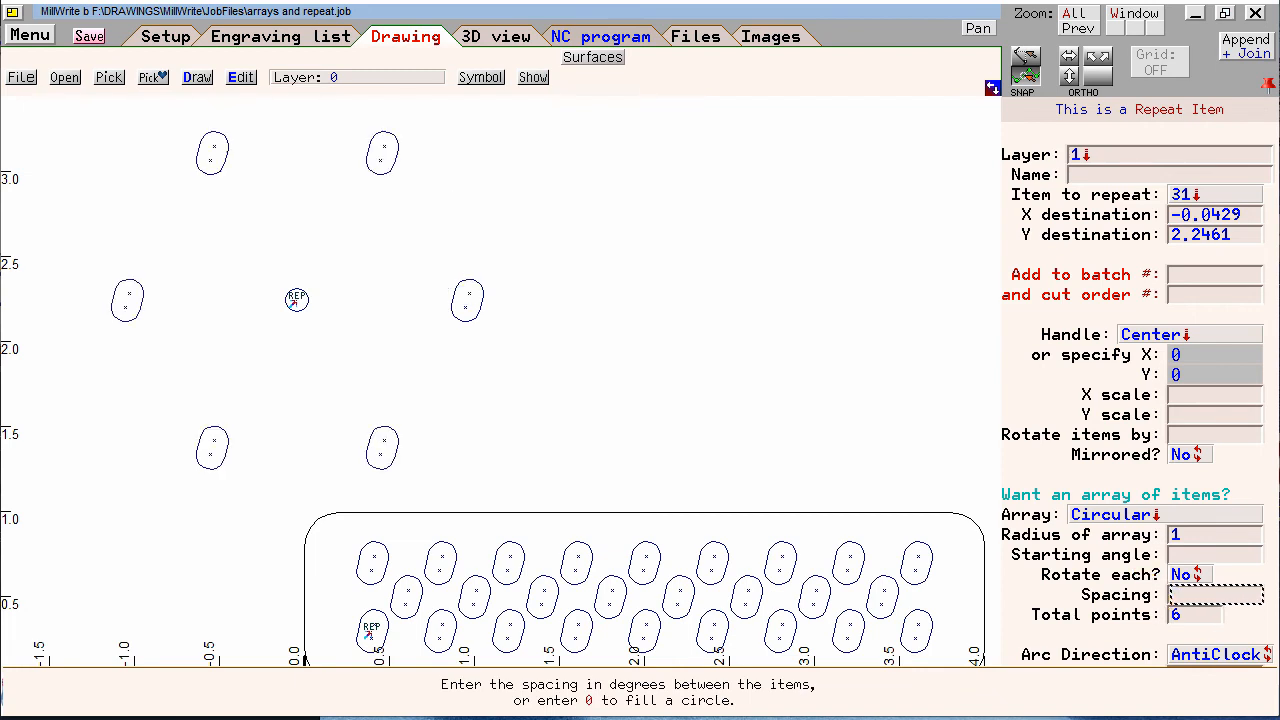
key("Return")
type("12")
key("Return")
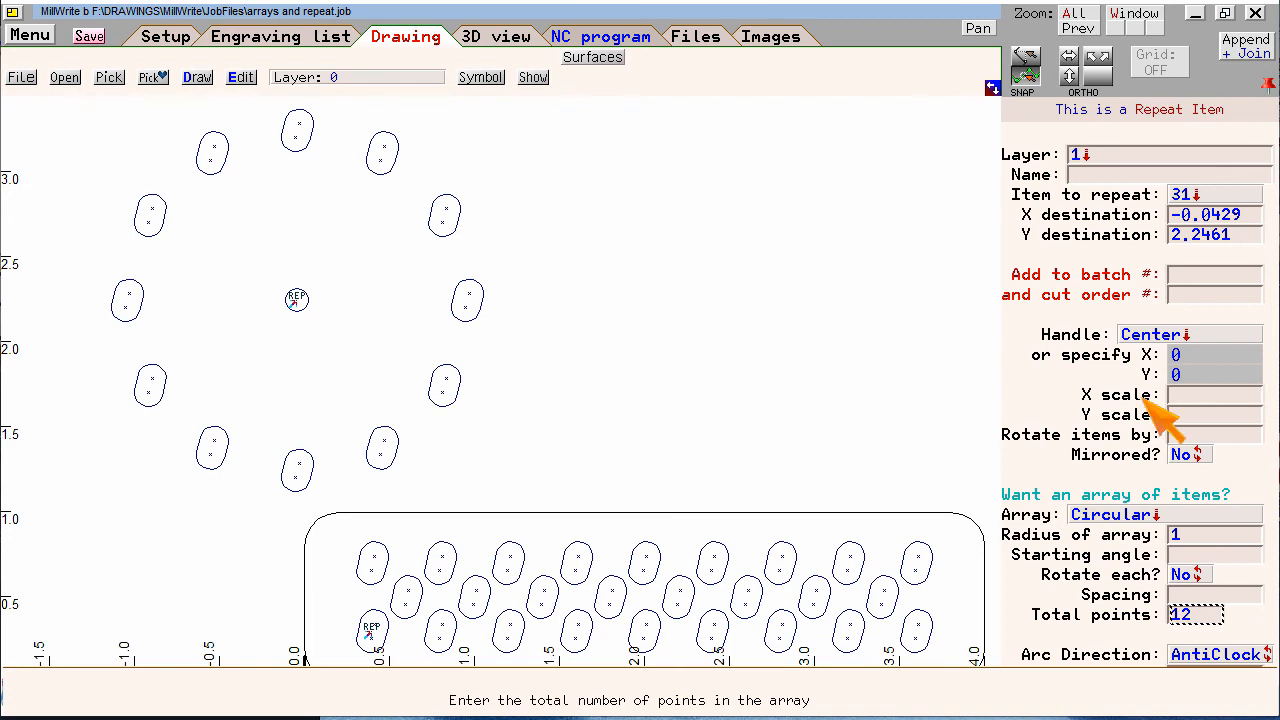
Scale the repeated slots in the circular array by 0.6 in X and Y
left_click(1185, 395)
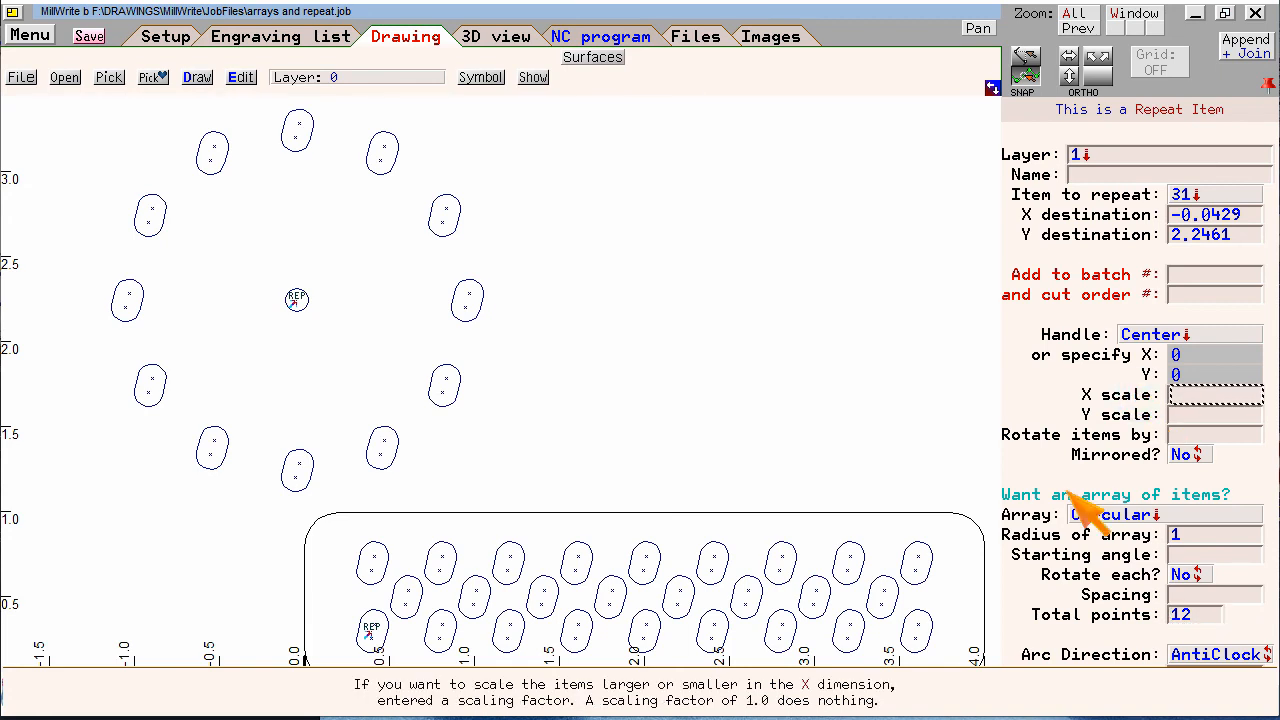
type(".6")
key("Return")
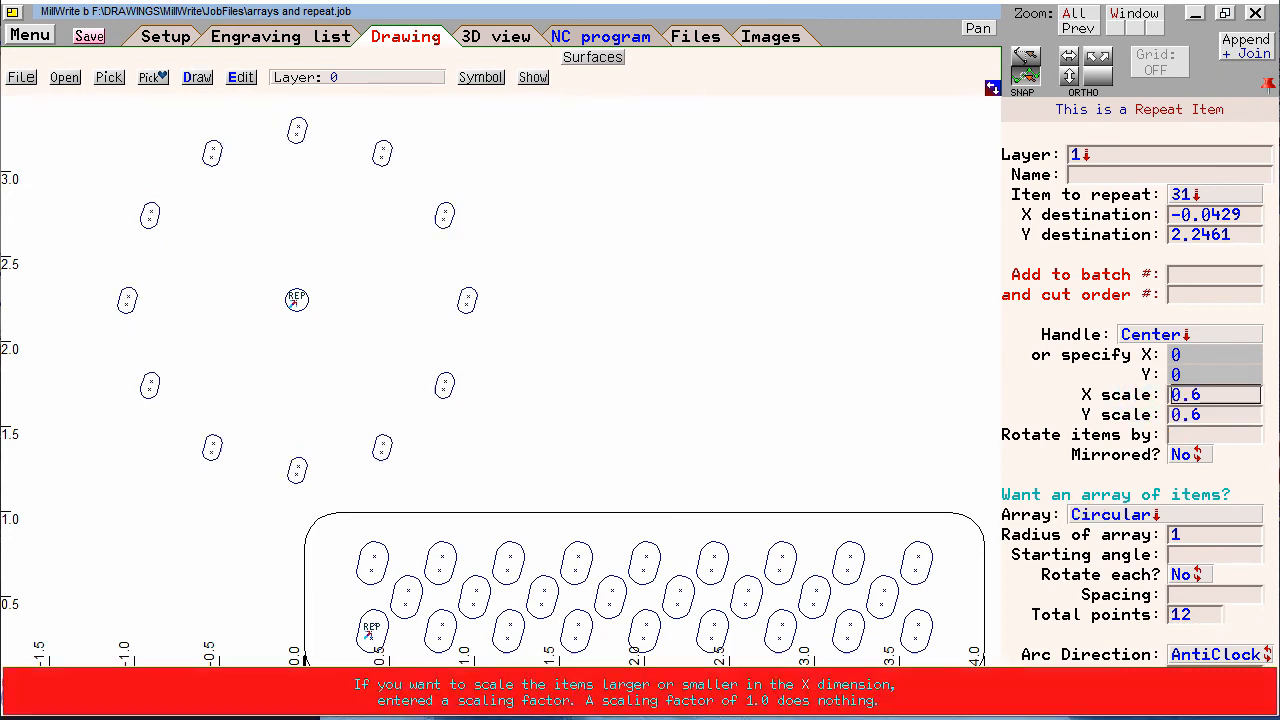